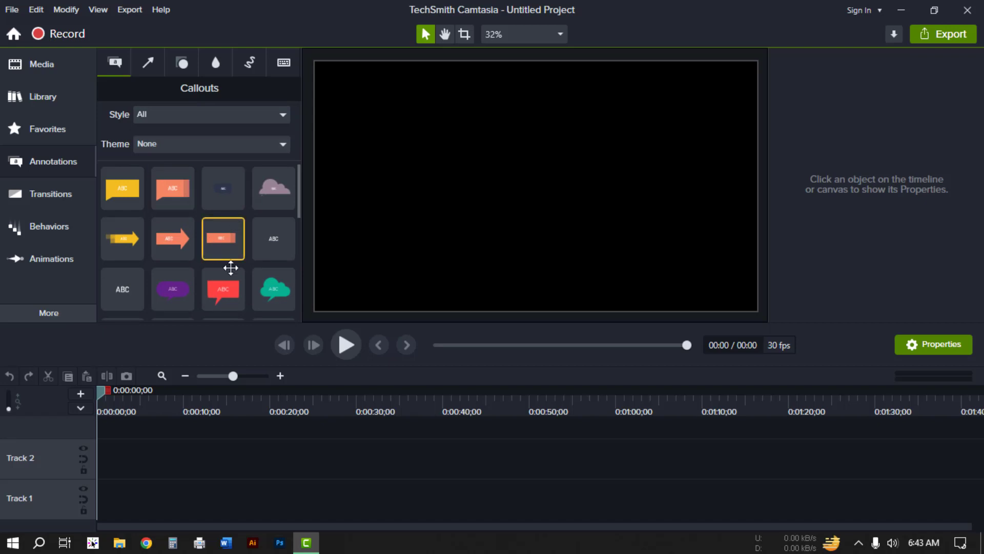
# Step: Add the red speech bubble callout to Track 2 and move it toward the canvas's upper right
pyautogui.scroll(-1, 220, 259)
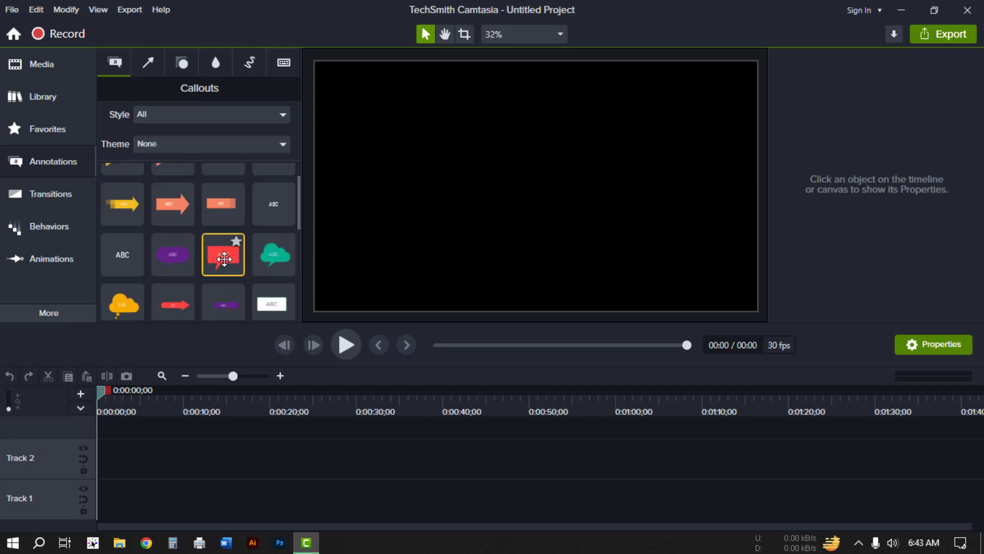
pyautogui.moveTo(224, 259); pyautogui.dragTo(119, 463)
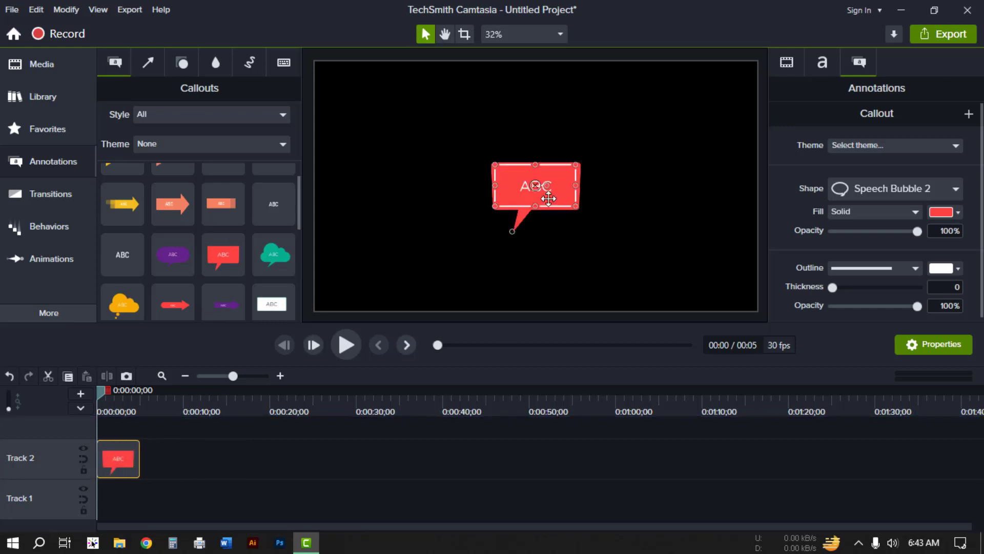
pyautogui.moveTo(556, 176); pyautogui.dragTo(674, 121)
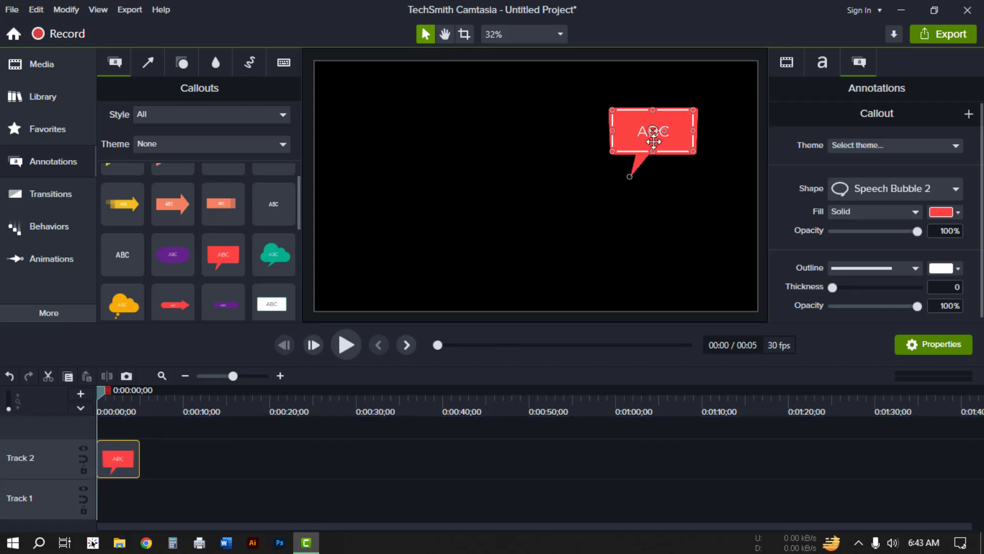
# Step: Import the image Test.png into the media bin and place it on Track 1
pyautogui.click(36, 69)
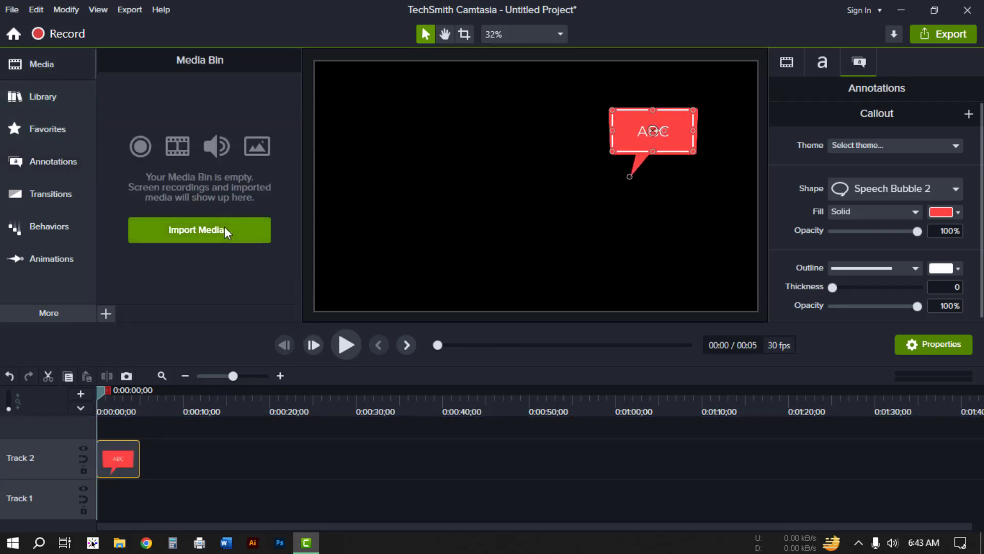
pyautogui.click(224, 226)
pyautogui.doubleClick(162, 131)
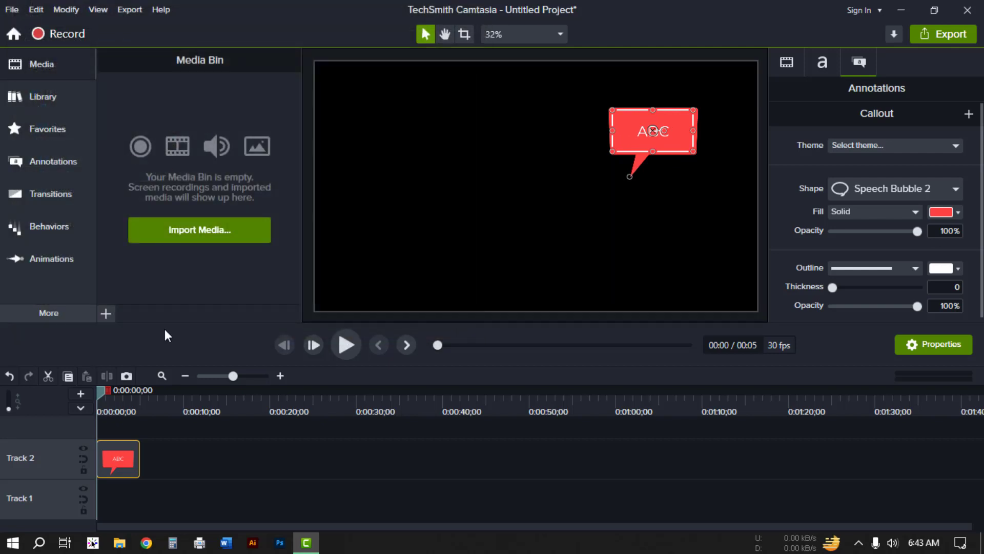
pyautogui.moveTo(149, 153); pyautogui.dragTo(116, 498)
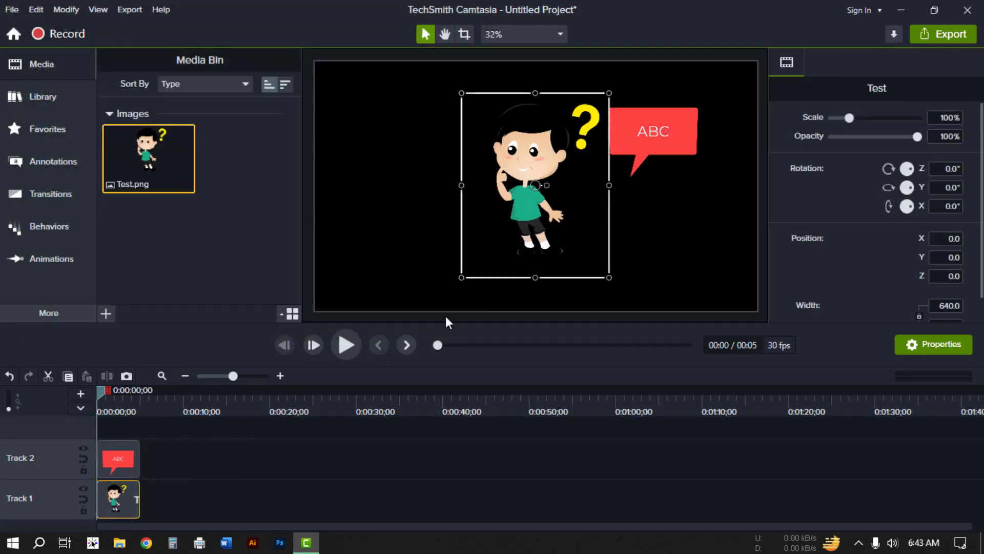
# Step: Reposition the character image on the canvas and scale it down to about 77.5%
pyautogui.moveTo(538, 144); pyautogui.dragTo(492, 159)
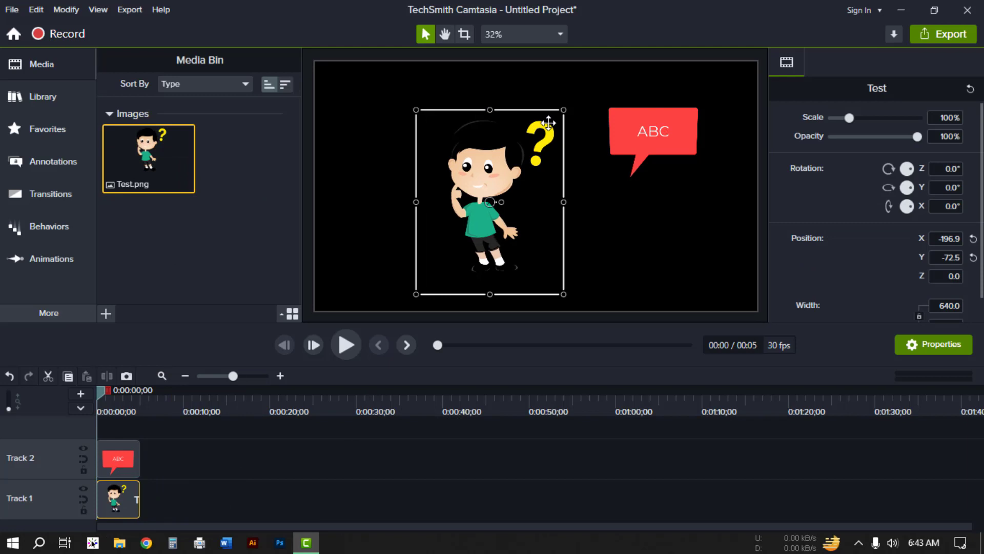
pyautogui.moveTo(564, 109); pyautogui.dragTo(540, 149)
pyautogui.moveTo(477, 172); pyautogui.dragTo(502, 172)
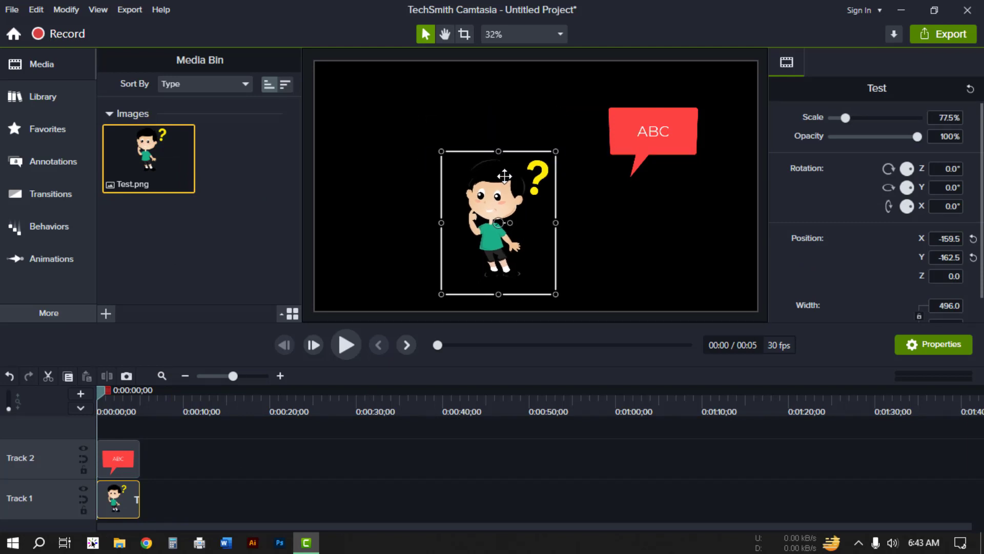
# Step: Move the callout to the canvas's upper left and point its tail toward the character
pyautogui.moveTo(667, 123); pyautogui.dragTo(401, 137)
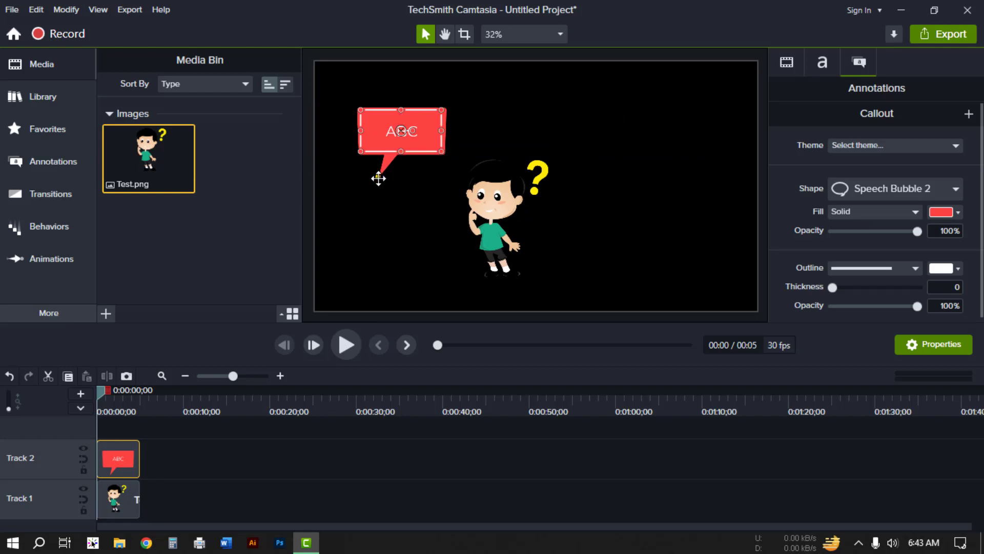
pyautogui.moveTo(379, 178); pyautogui.dragTo(432, 172)
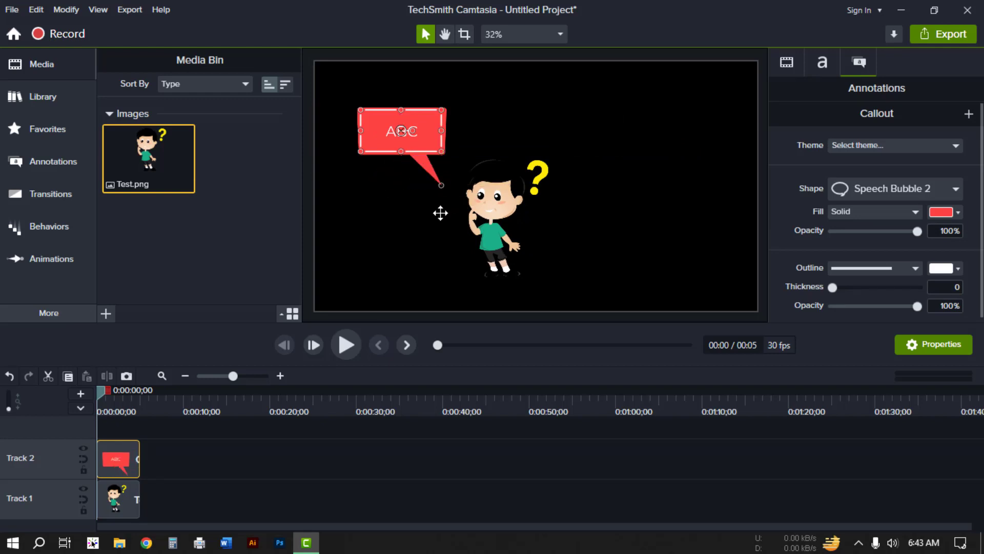
# Step: Replace the callout's text with "Hello" and deselect it
pyautogui.doubleClick(419, 129)
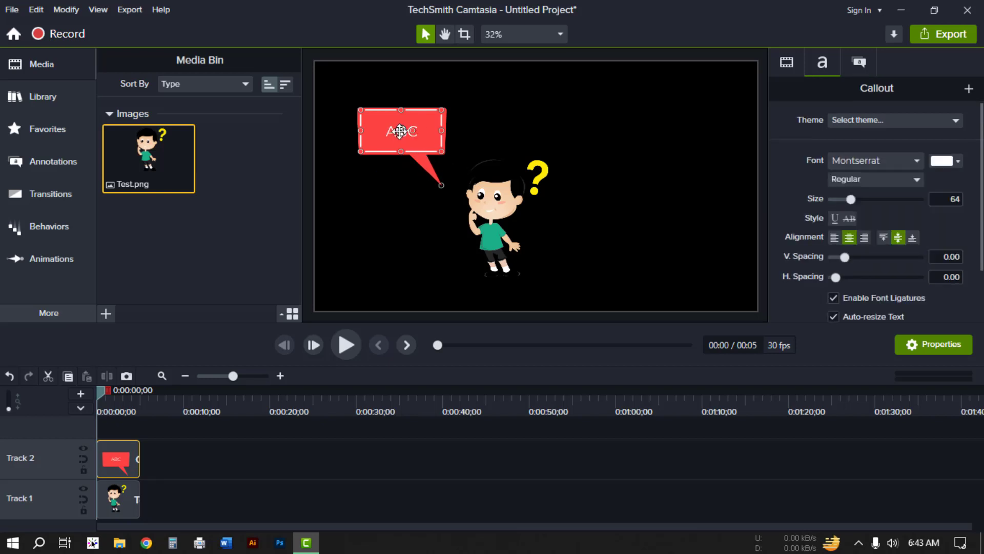
pyautogui.doubleClick(400, 131)
pyautogui.write('Hello')
pyautogui.click(467, 462)
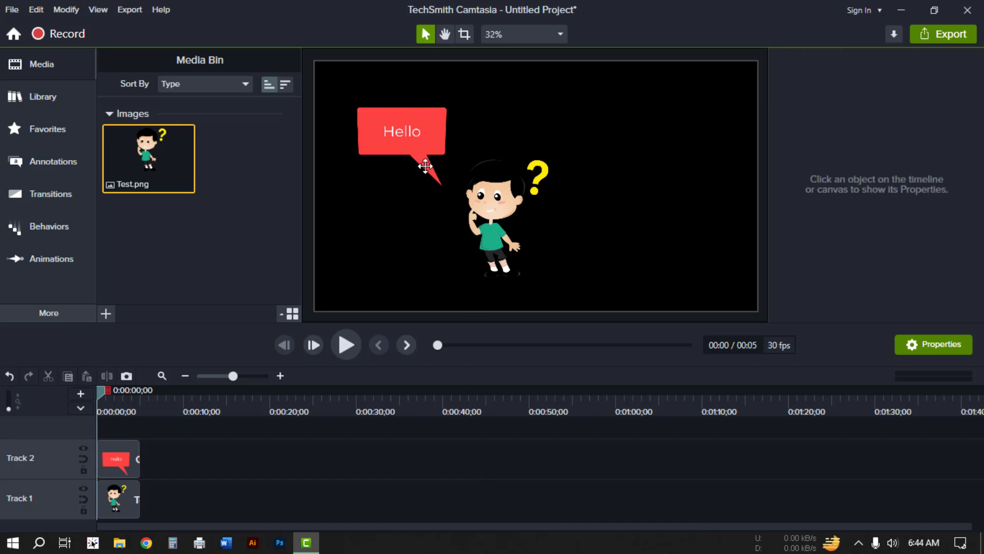
# Step: Select the callout and set its text color to cyan #00FFF6
pyautogui.click(428, 126)
pyautogui.click(413, 141)
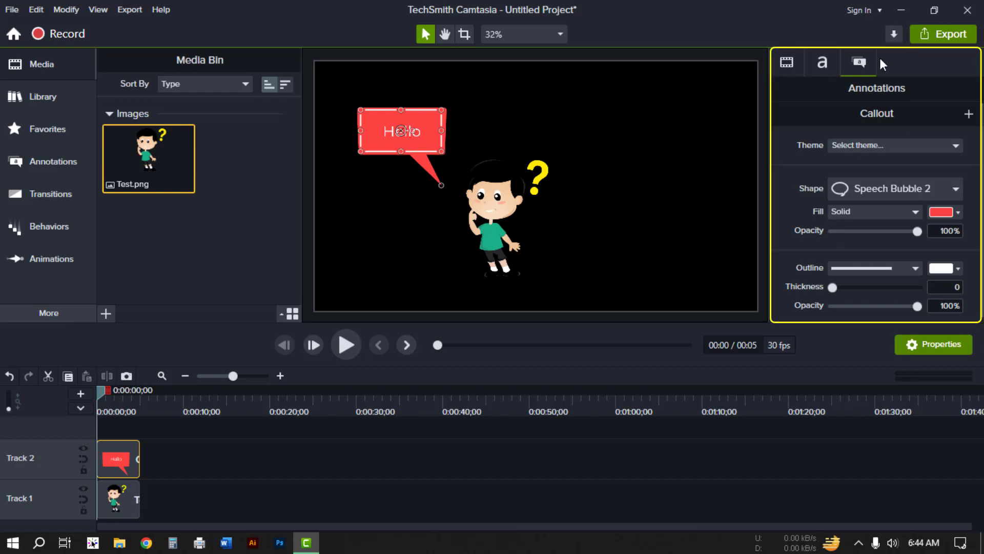
pyautogui.click(828, 60)
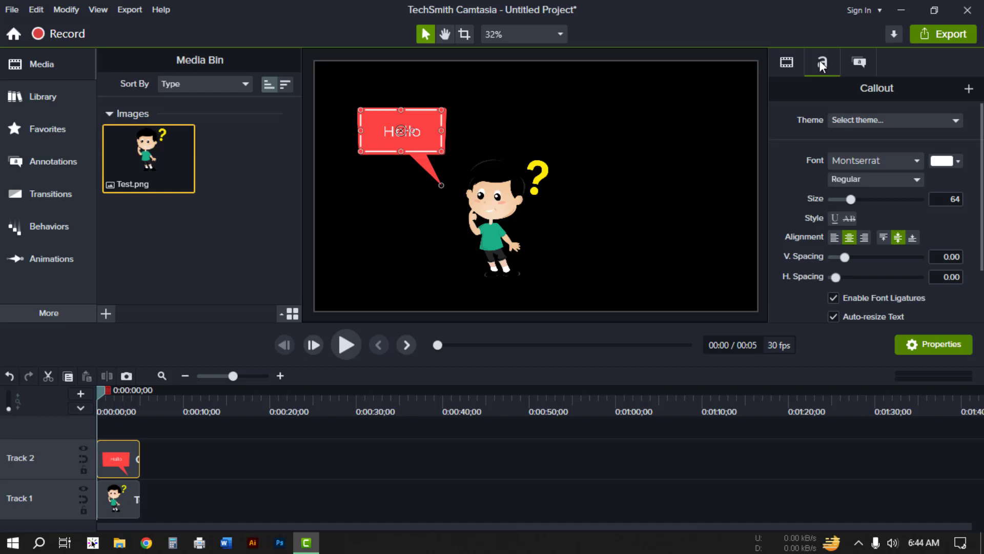
pyautogui.click(958, 161)
pyautogui.moveTo(918, 236); pyautogui.dragTo(946, 214)
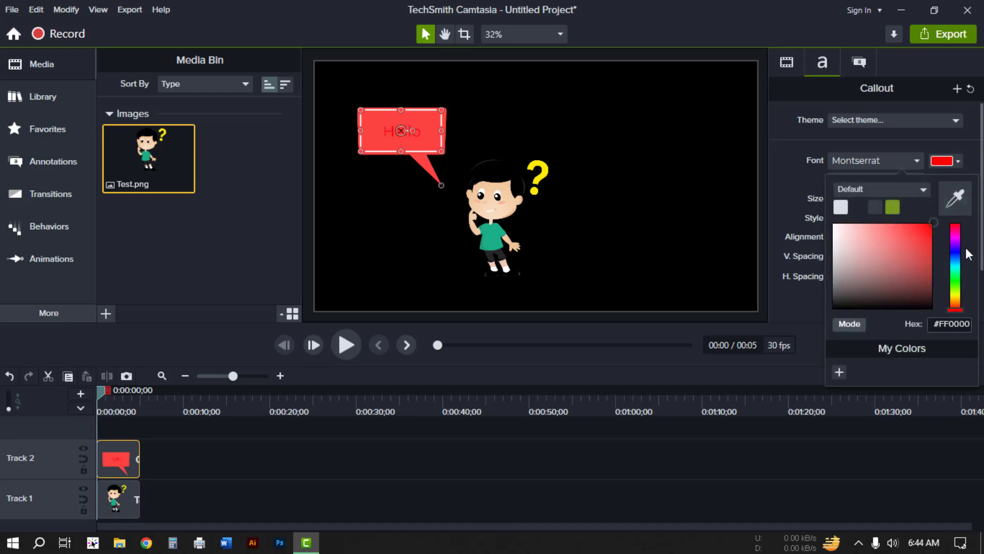
pyautogui.click(959, 264)
pyautogui.moveTo(959, 263); pyautogui.dragTo(956, 275)
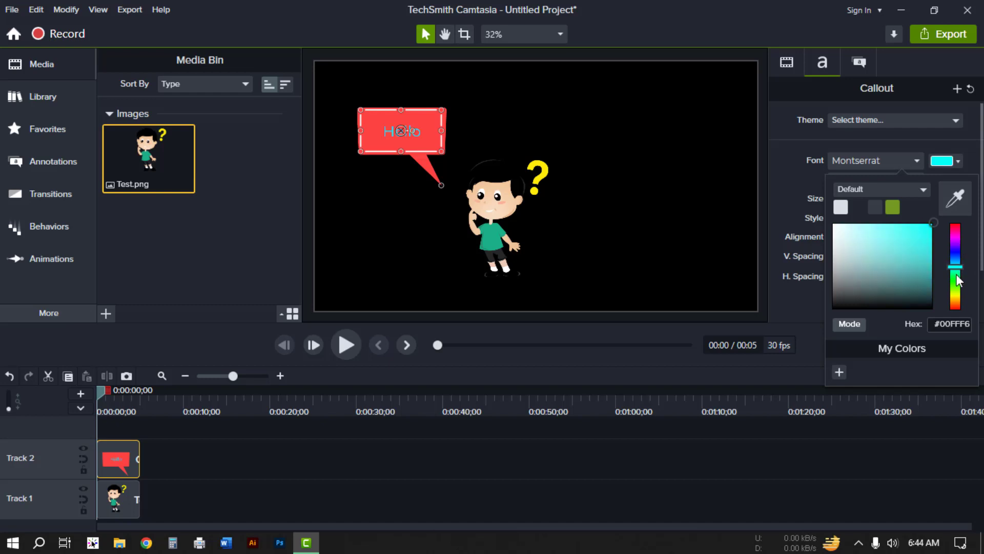
pyautogui.click(911, 149)
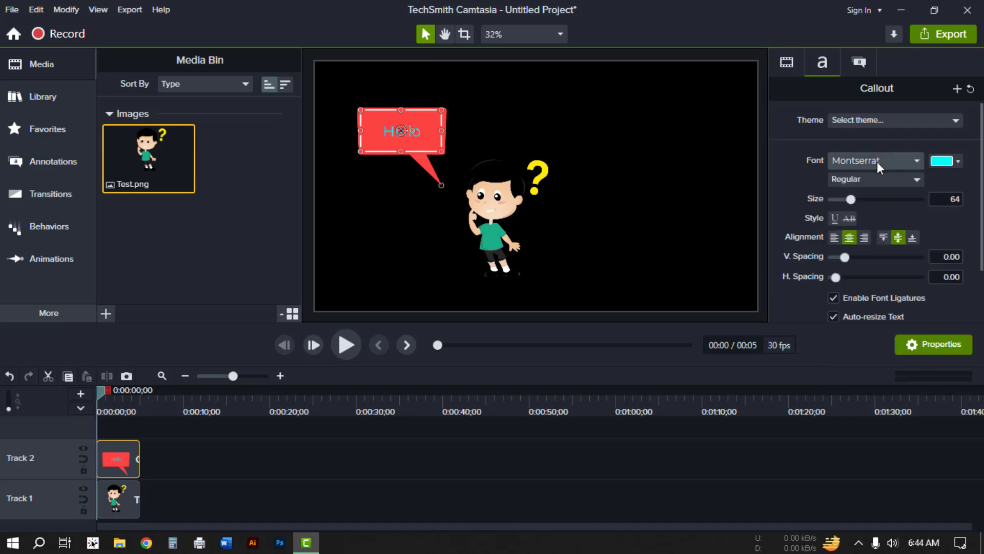
# Step: Make the callout text Bold and set its font size to 86
pyautogui.click(870, 178)
pyautogui.click(852, 225)
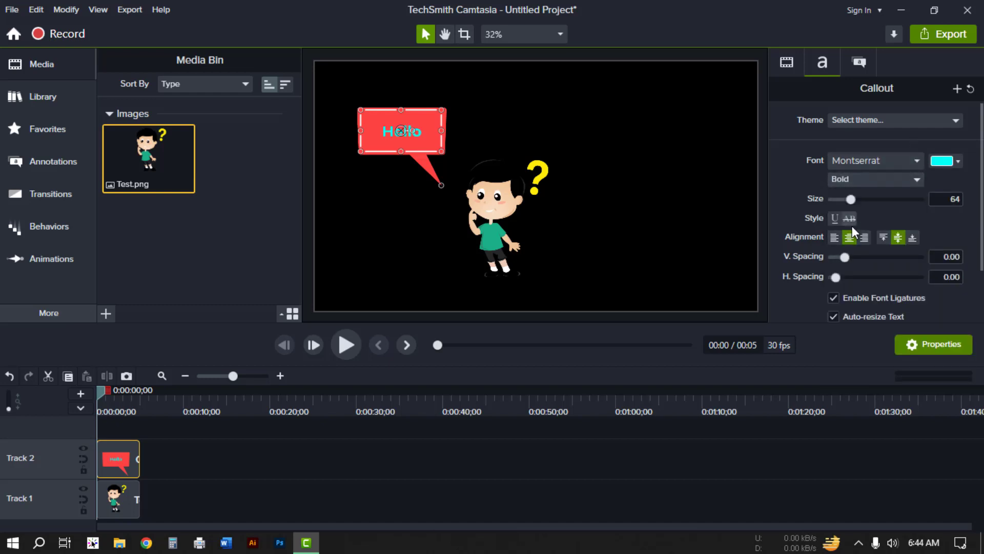
pyautogui.click(870, 176)
pyautogui.click(868, 178)
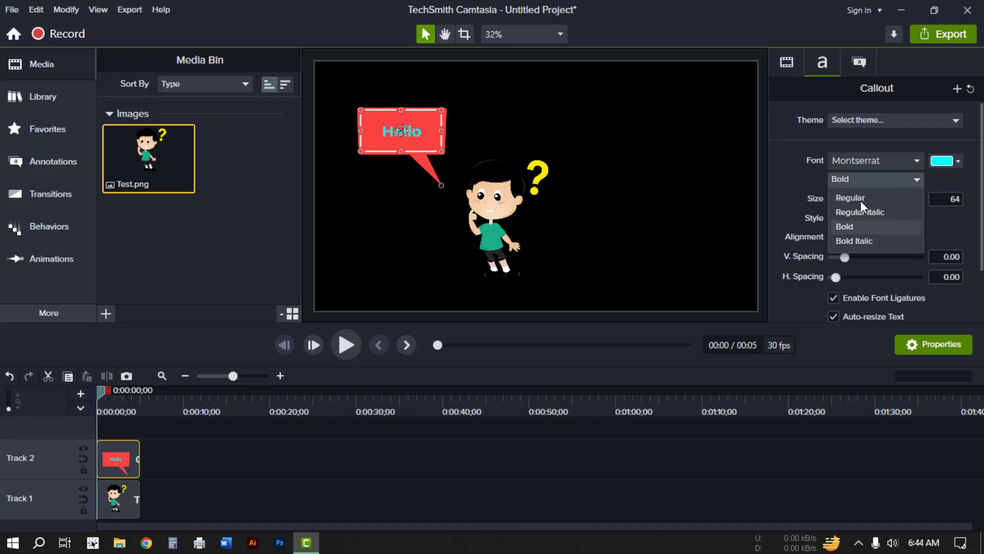
pyautogui.moveTo(849, 198); pyautogui.dragTo(857, 197)
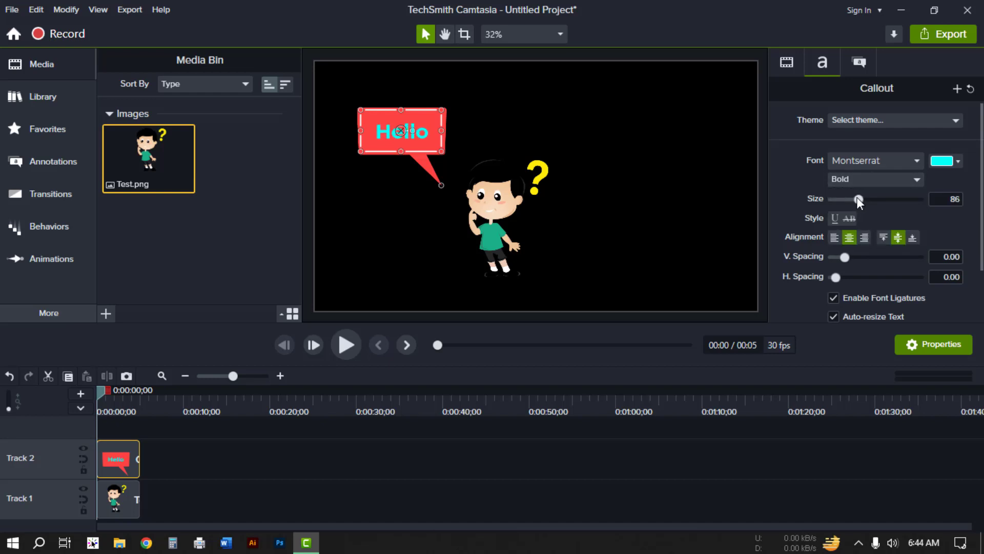
# Step: Try left and right text alignment, settling on centered alignment
pyautogui.click(834, 237)
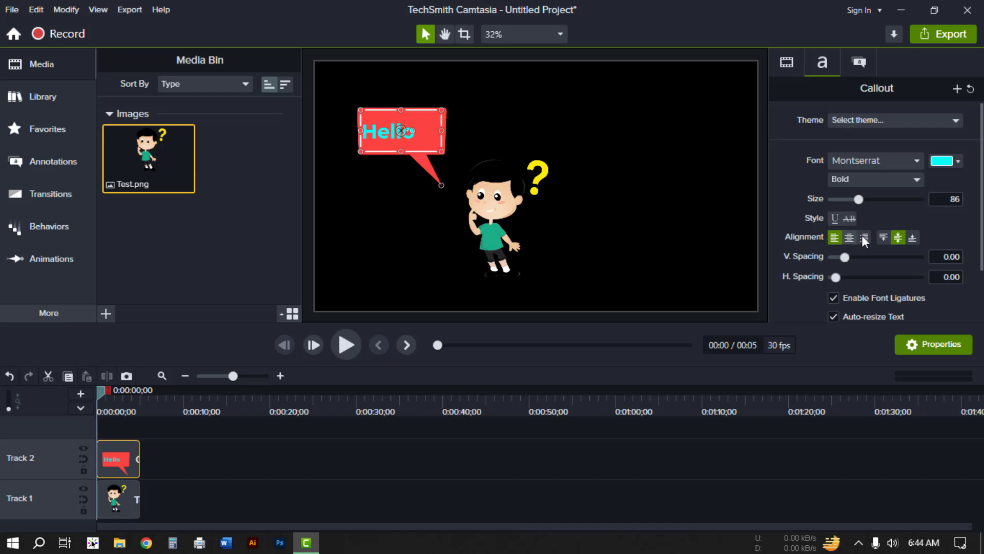
pyautogui.click(863, 237)
pyautogui.click(849, 237)
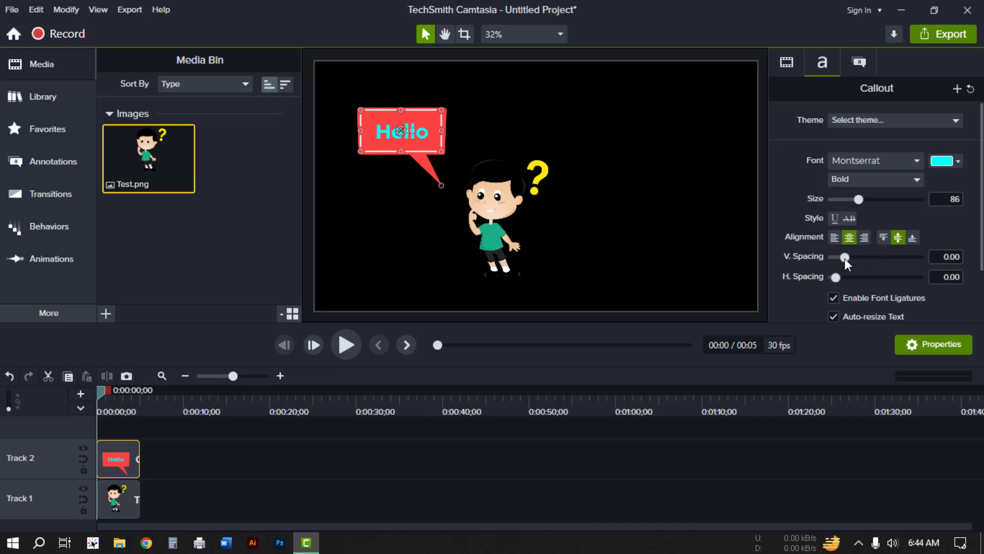
# Step: Set the text's vertical spacing to 0.03 and horizontal spacing to 0.09
pyautogui.moveTo(847, 256)
pyautogui.mouseDown()
pyautogui.moveTo(865, 253)
pyautogui.moveTo(847, 254)
pyautogui.mouseUp()
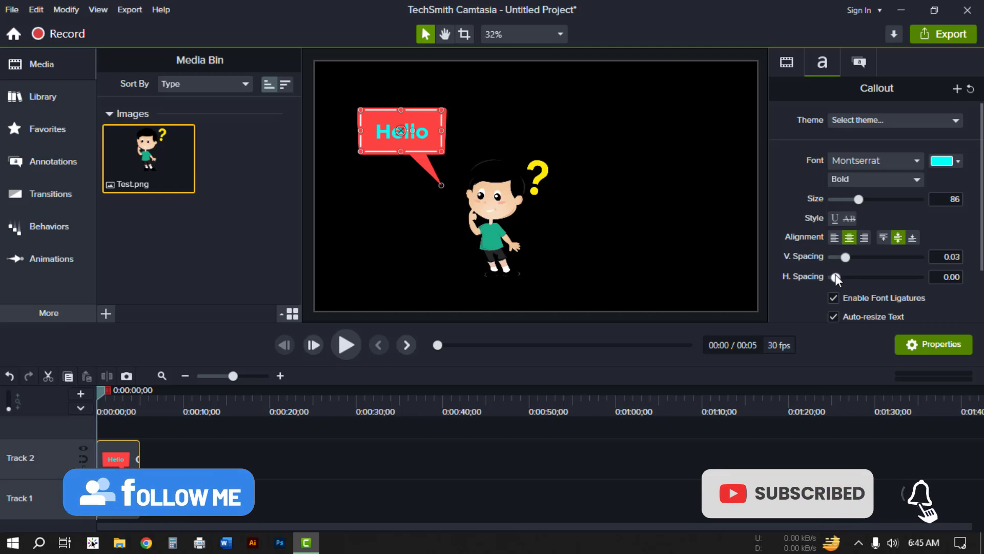
pyautogui.moveTo(837, 275)
pyautogui.mouseDown()
pyautogui.moveTo(848, 271)
pyautogui.moveTo(836, 271)
pyautogui.mouseUp()
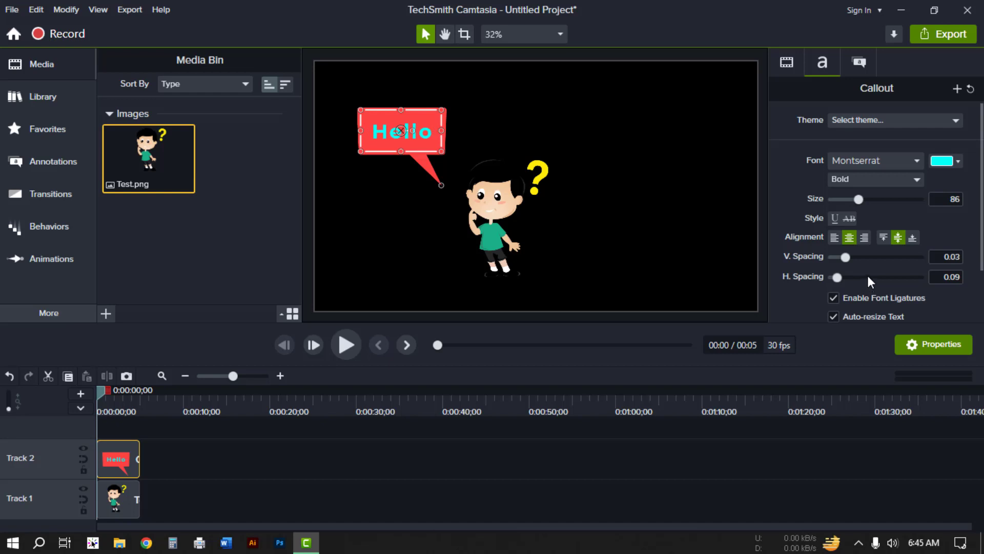
# Step: Try the Thought Bubble 1 callout shape, then switch back to Speech Bubble 2
pyautogui.scroll(-2, 871, 276)
pyautogui.scroll(1, 866, 272)
pyautogui.scroll(1, 763, 234)
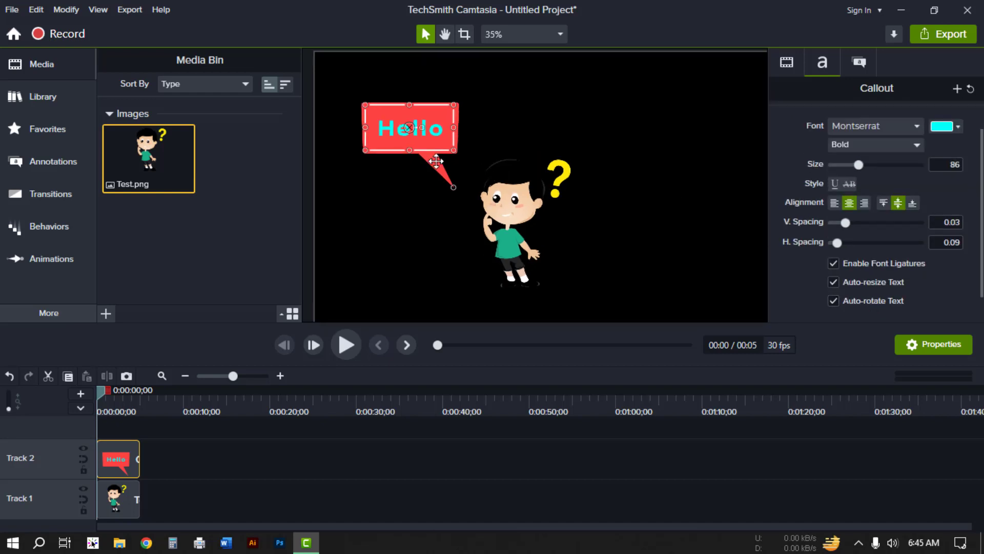
pyautogui.click(866, 64)
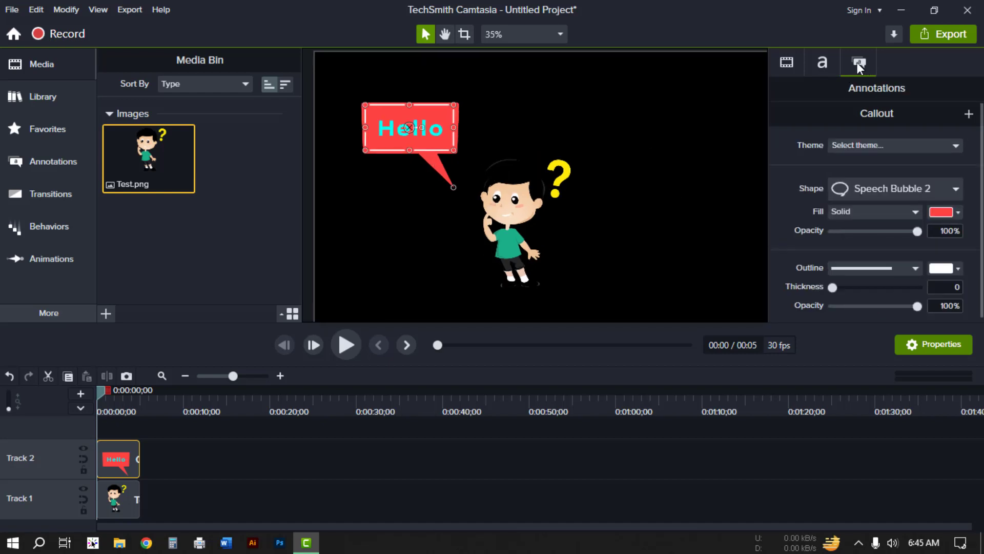
pyautogui.click(882, 189)
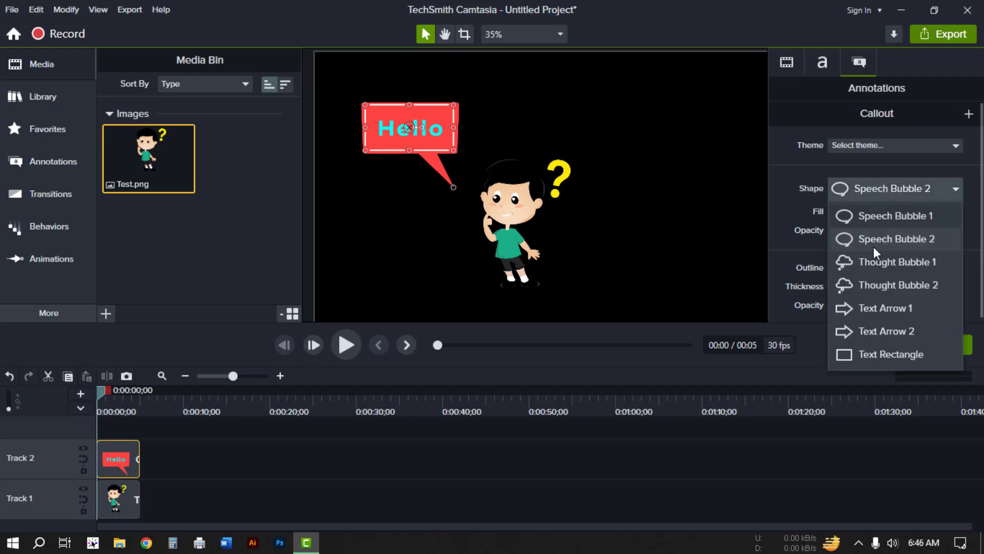
pyautogui.click(876, 261)
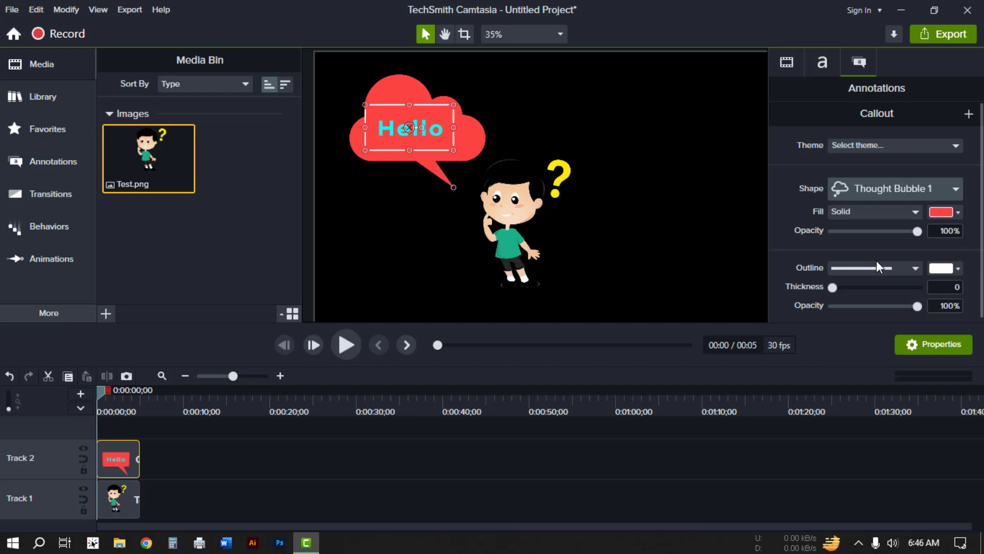
pyautogui.click(887, 195)
pyautogui.click(857, 238)
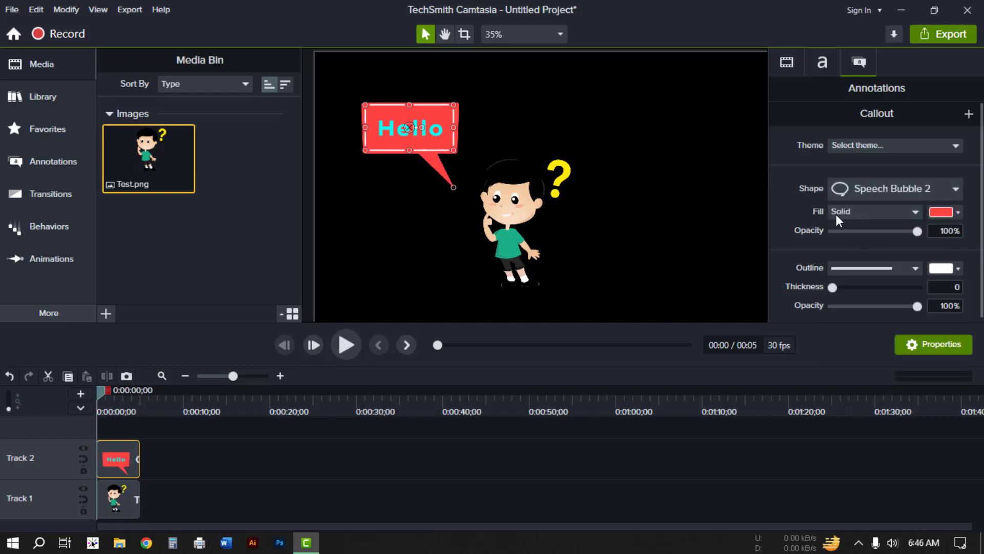
# Step: Change the callout's solid fill color to blue
pyautogui.click(873, 212)
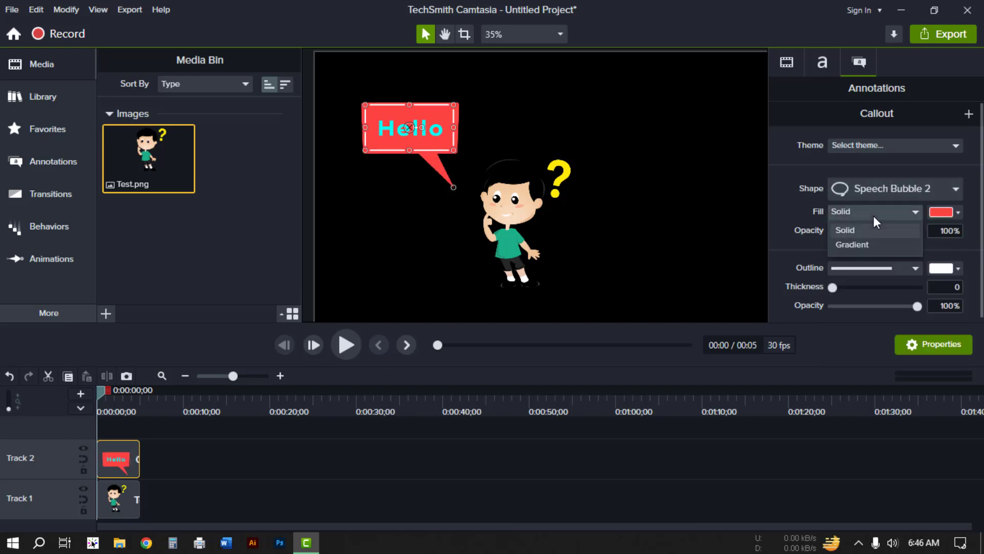
pyautogui.click(915, 210)
pyautogui.click(954, 212)
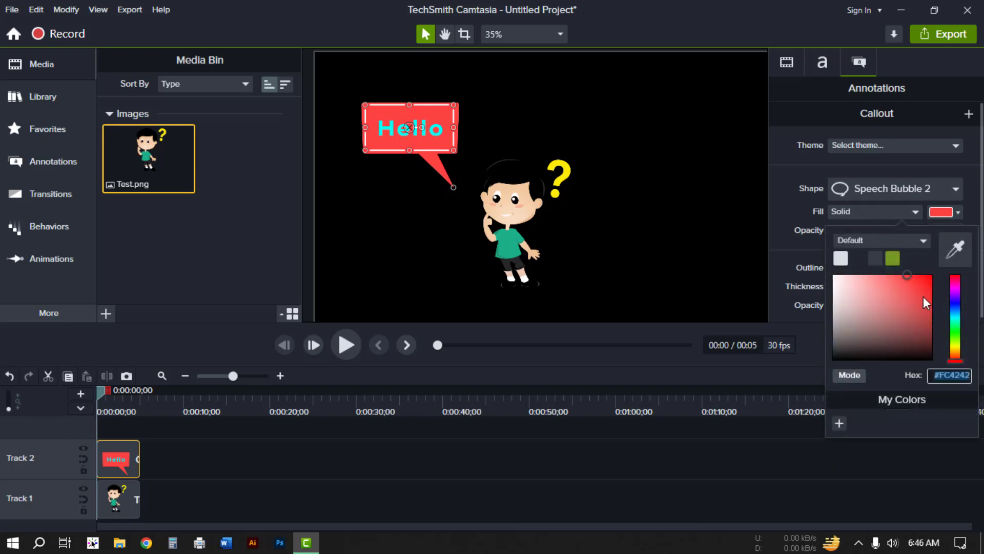
pyautogui.click(954, 304)
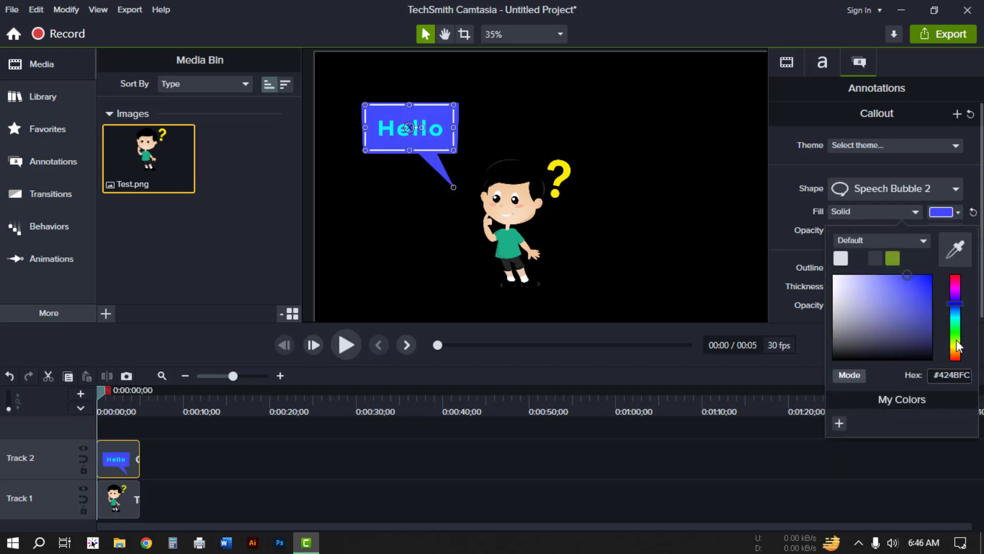
pyautogui.moveTo(956, 340); pyautogui.dragTo(958, 302)
pyautogui.click(790, 204)
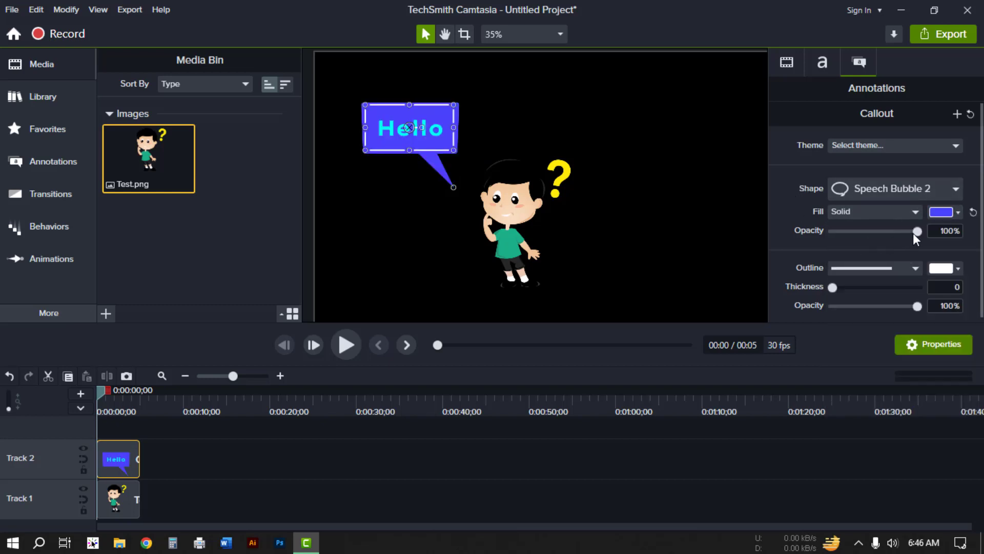
# Step: Set the callout's outline color to red and its outline thickness to 7
pyautogui.moveTo(920, 232)
pyautogui.mouseDown()
pyautogui.moveTo(893, 232)
pyautogui.moveTo(922, 235)
pyautogui.mouseUp()
pyautogui.click(913, 267)
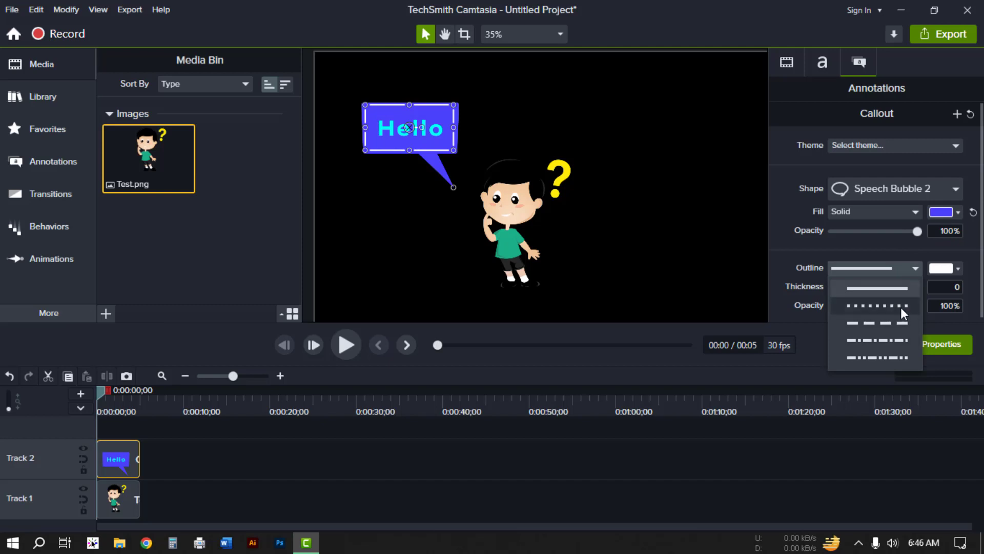
pyautogui.click(961, 269)
pyautogui.click(962, 269)
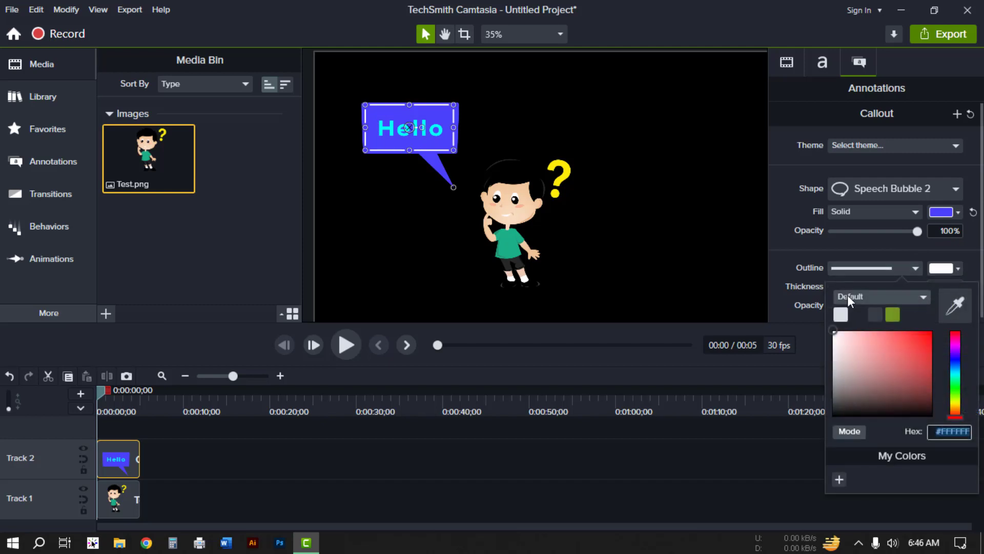
pyautogui.click(920, 351)
pyautogui.moveTo(933, 335); pyautogui.dragTo(945, 322)
pyautogui.click(918, 254)
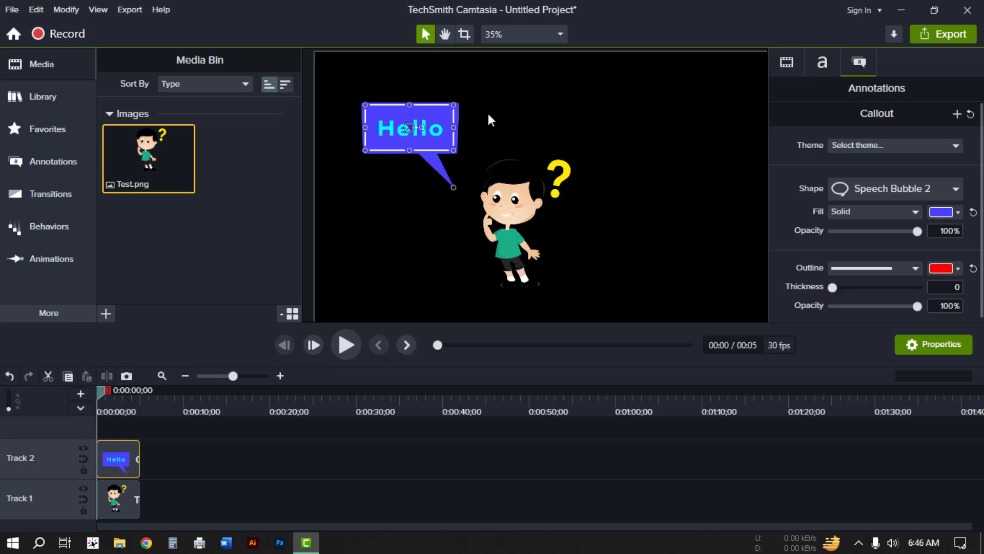
pyautogui.moveTo(831, 288)
pyautogui.mouseDown()
pyautogui.moveTo(865, 284)
pyautogui.moveTo(838, 280)
pyautogui.mouseUp()
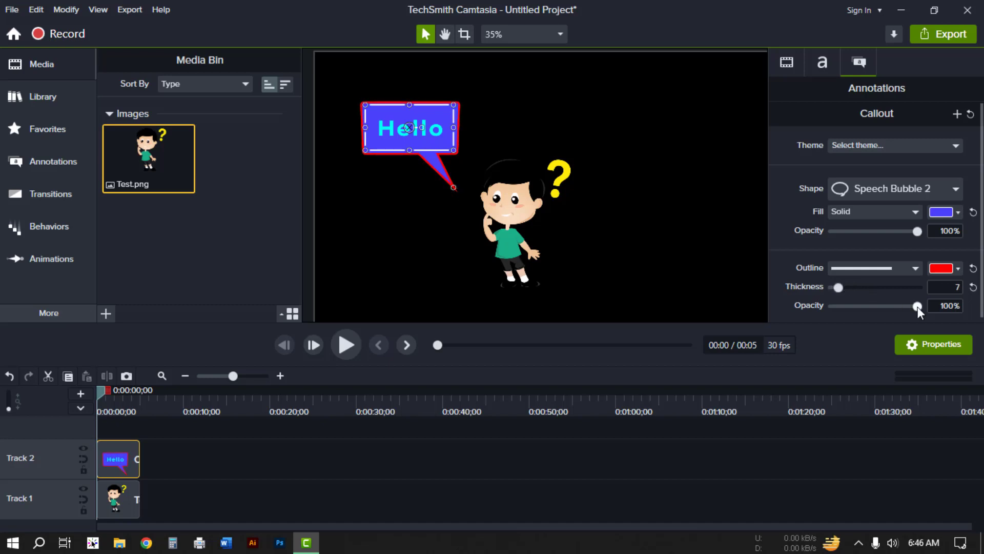
# Step: Try dotted and dashed outline styles for the callout, settling on the solid line
pyautogui.moveTo(918, 307)
pyautogui.mouseDown()
pyautogui.moveTo(850, 303)
pyautogui.moveTo(927, 307)
pyautogui.mouseUp()
pyautogui.click(917, 266)
pyautogui.click(887, 300)
pyautogui.click(899, 266)
pyautogui.click(890, 333)
pyautogui.click(894, 267)
pyautogui.click(887, 286)
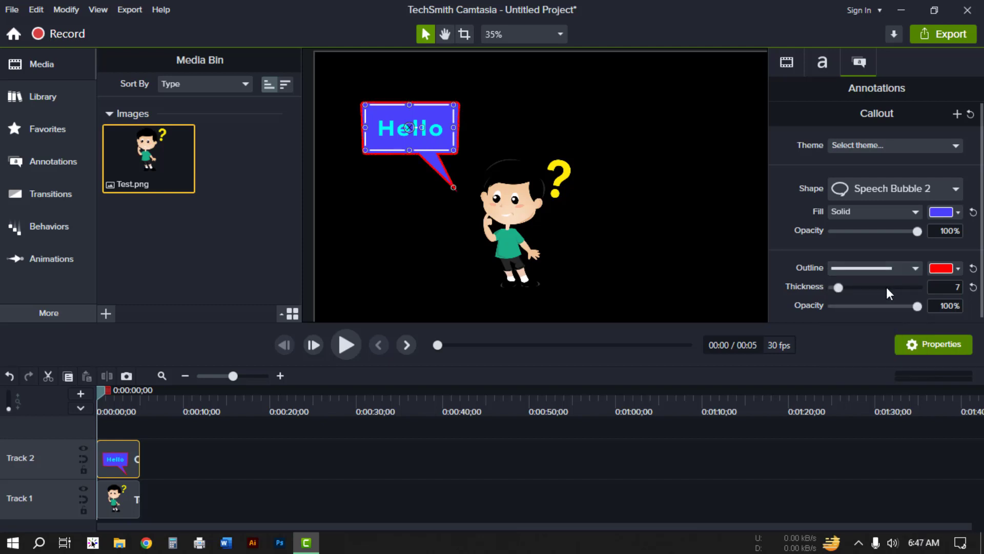
# Step: Change the callout's outline color to white and deselect the callout
pyautogui.click(955, 268)
pyautogui.click(841, 313)
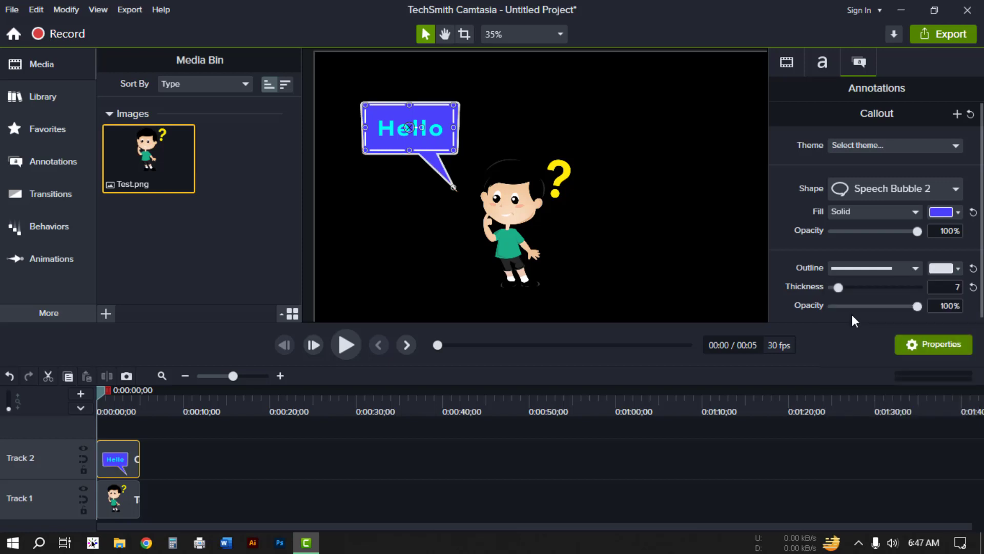
pyautogui.click(714, 423)
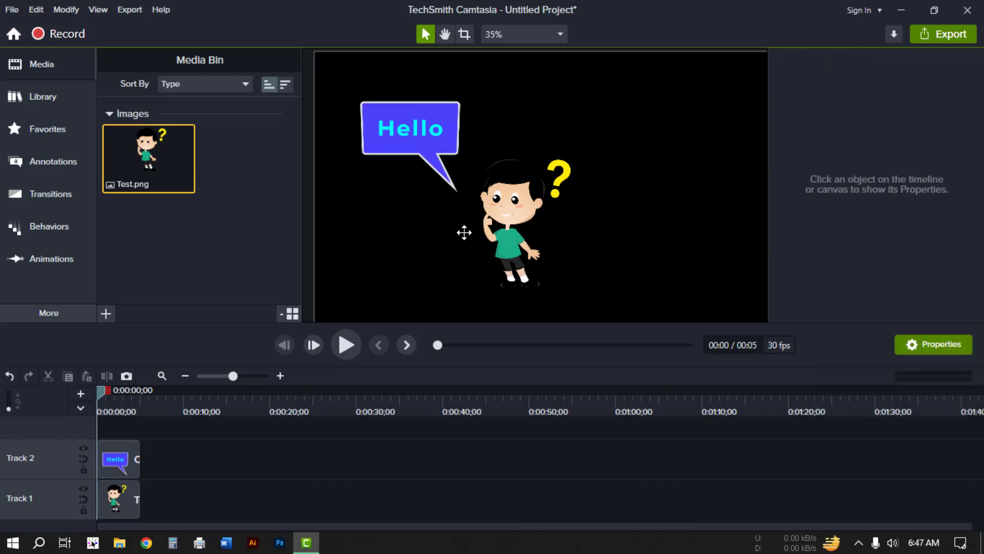
# Step: Browse the Arrows & Lines annotations and add an orange arrow to the timeline on a new track
pyautogui.click(65, 167)
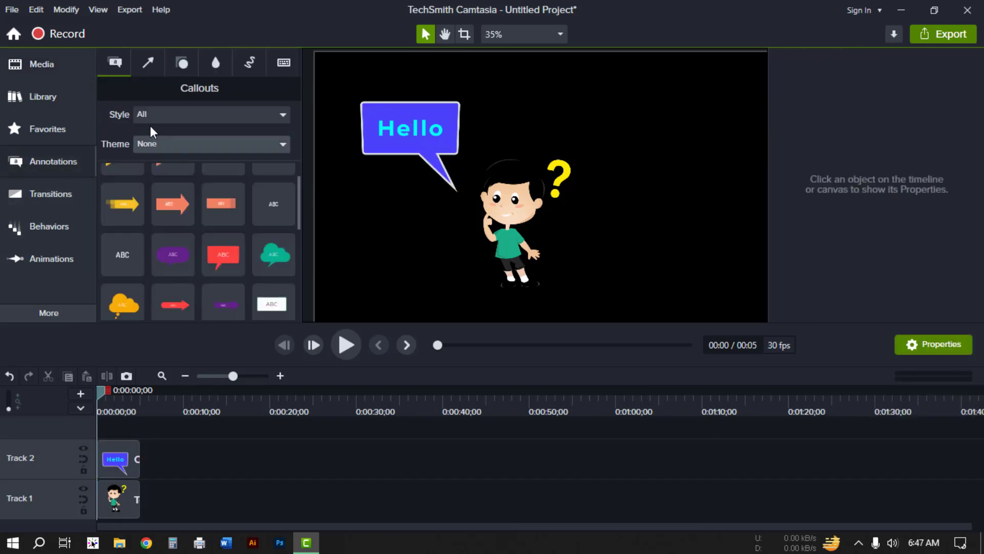
pyautogui.click(148, 63)
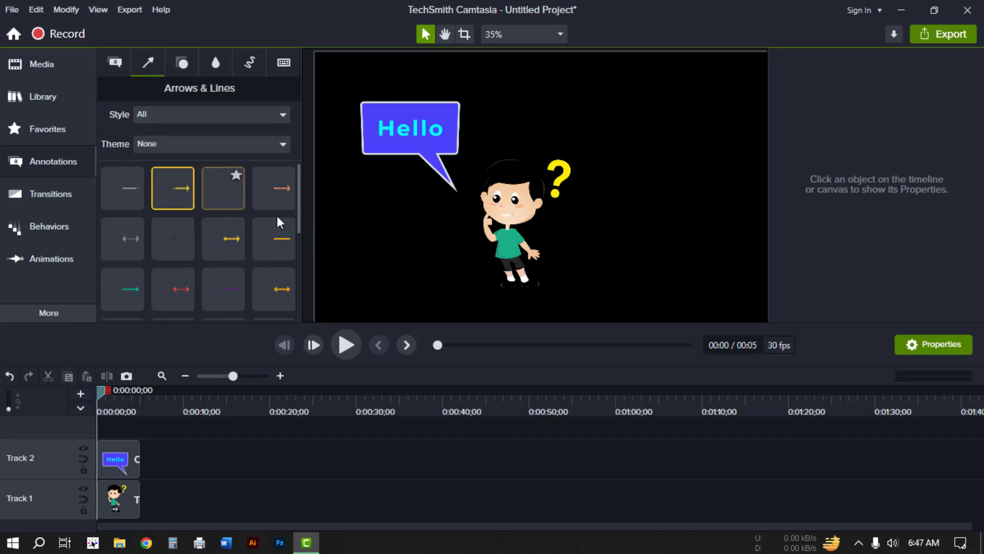
pyautogui.scroll(-1, 256, 267)
pyautogui.scroll(-2, 255, 269)
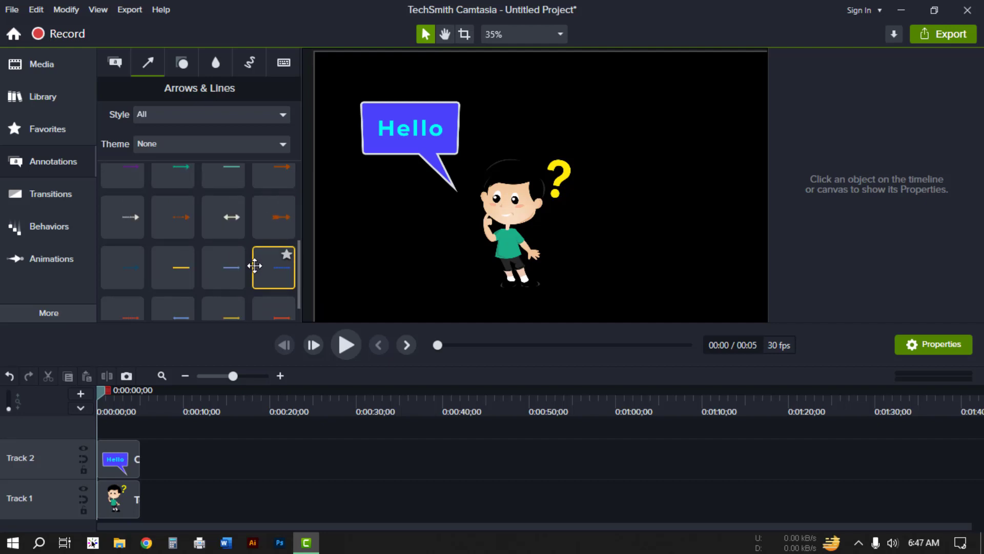
pyautogui.scroll(2, 186, 199)
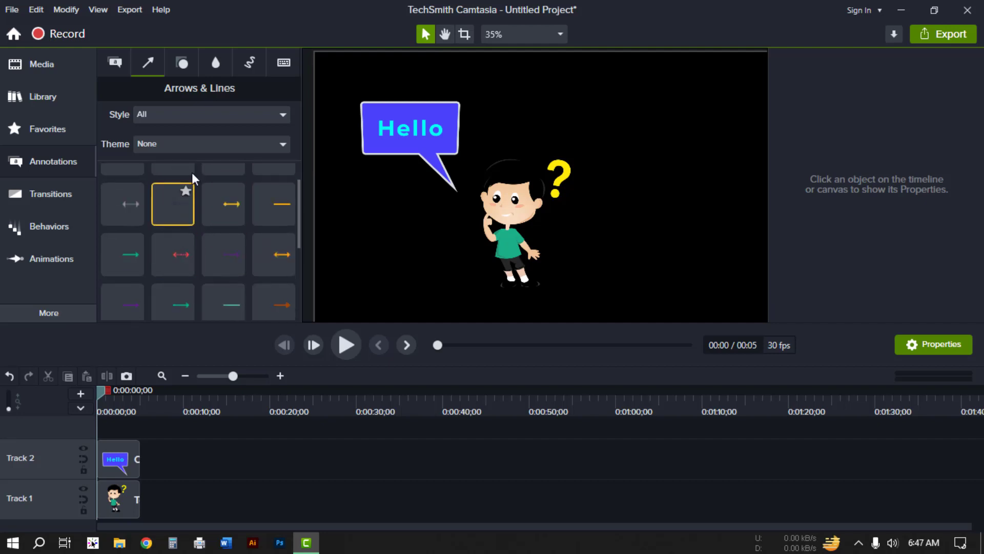
pyautogui.click(195, 113)
pyautogui.click(169, 169)
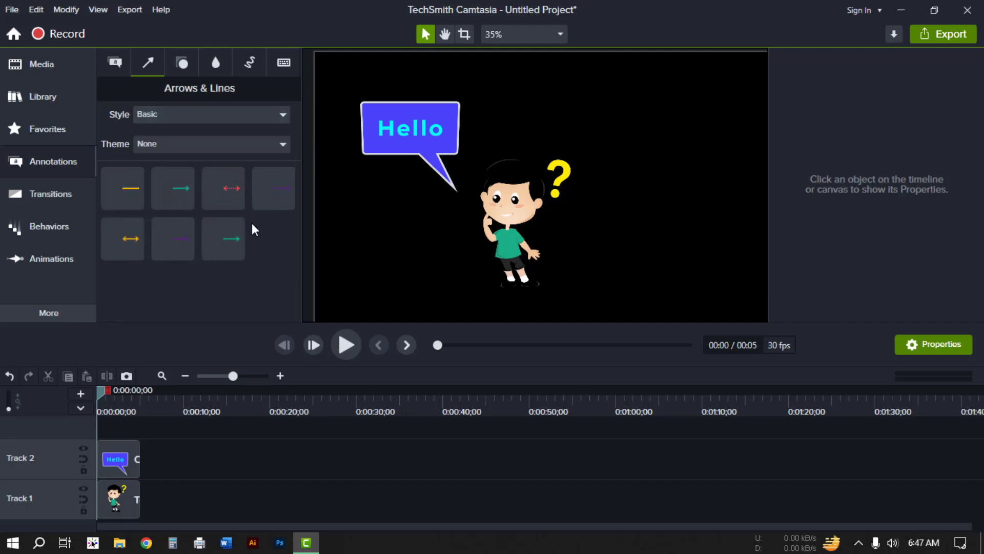
pyautogui.click(206, 114)
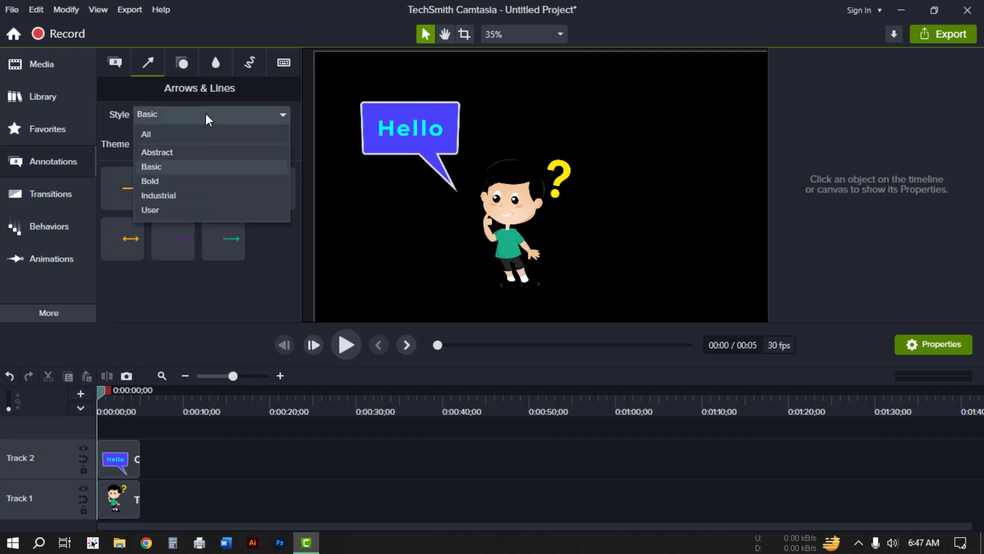
pyautogui.click(190, 134)
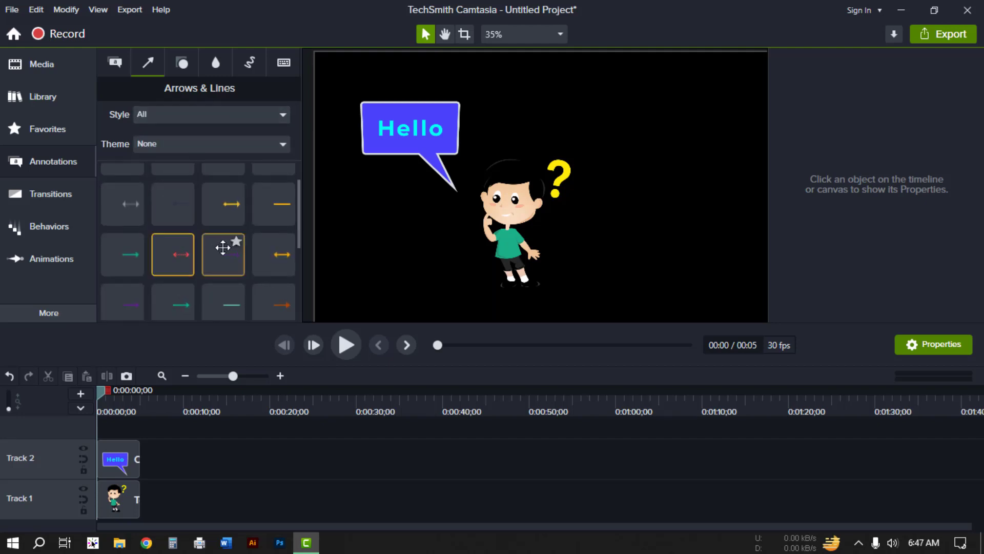
pyautogui.scroll(-5, 241, 249)
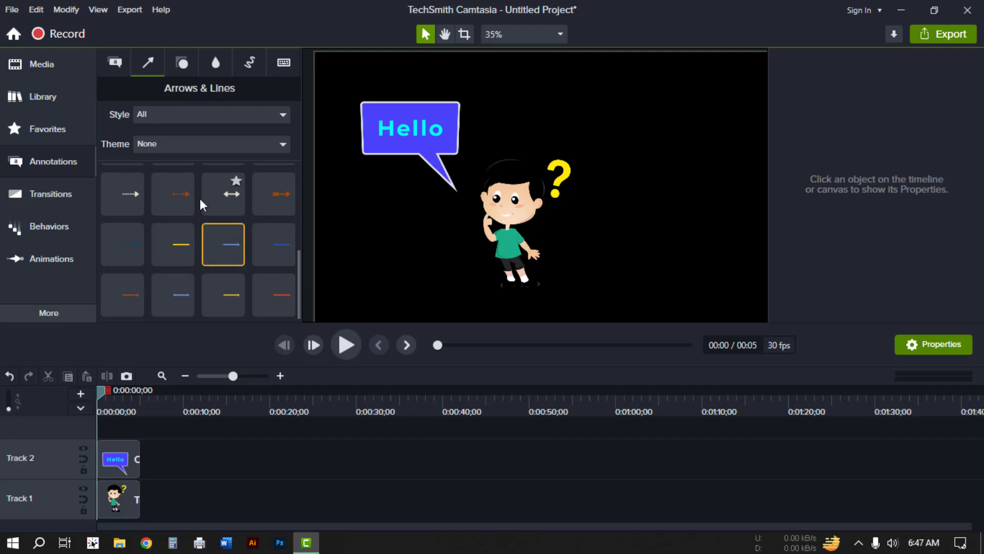
pyautogui.moveTo(273, 193); pyautogui.dragTo(94, 429)
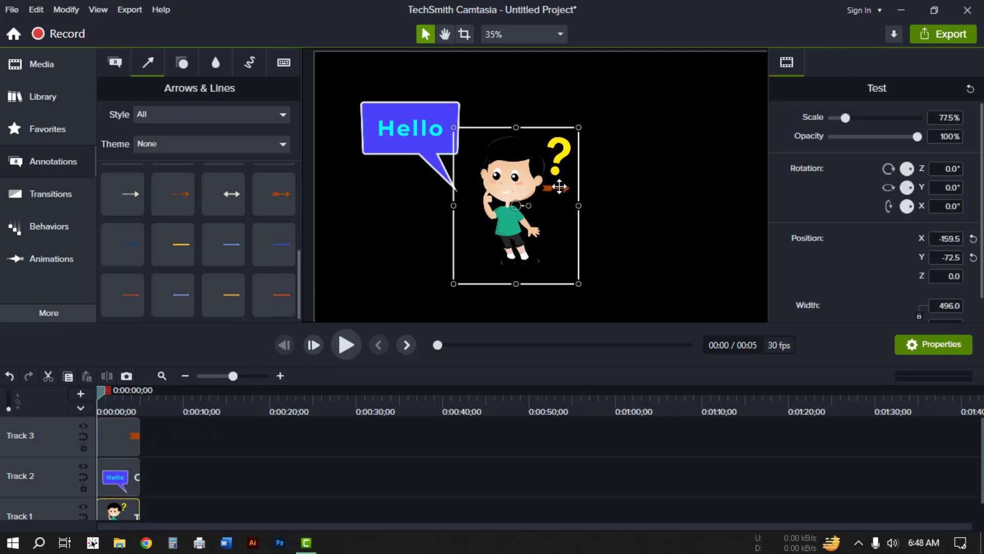
# Step: Move the arrow to the right of the character and angle its tip upward
pyautogui.click(560, 188)
pyautogui.moveTo(560, 188); pyautogui.dragTo(601, 187)
pyautogui.moveTo(611, 126); pyautogui.dragTo(640, 127)
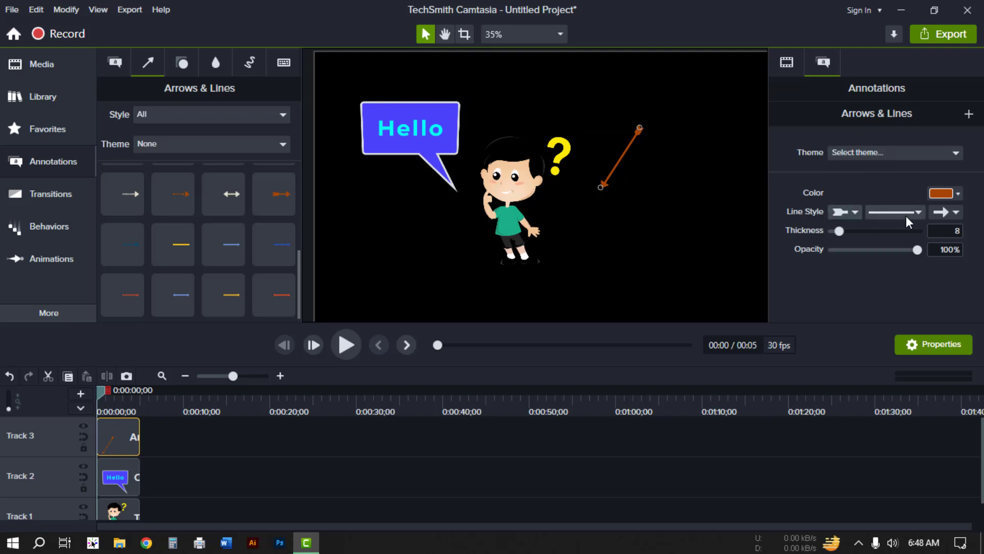
# Step: Change the arrow's start and end cap styles and set its thickness to 17
pyautogui.click(844, 214)
pyautogui.click(841, 275)
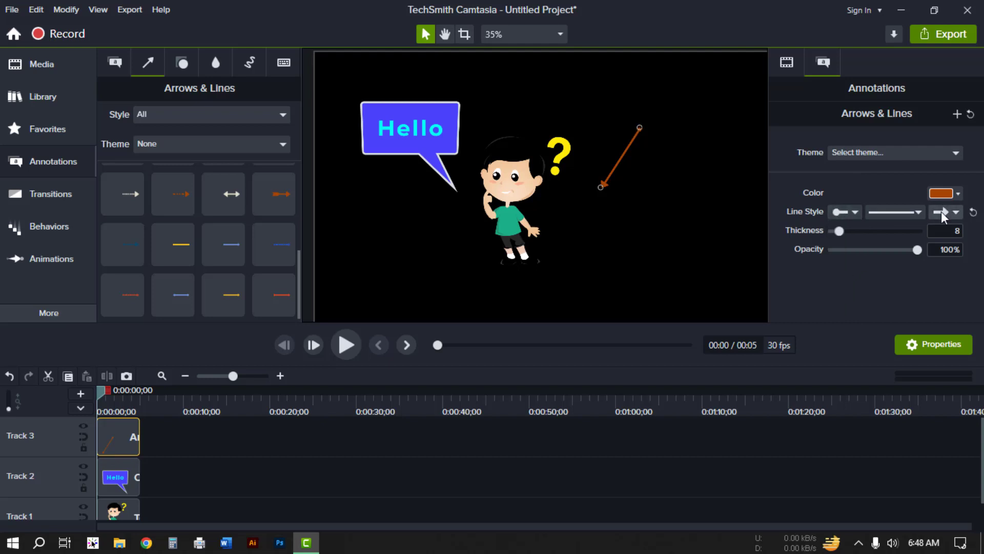
pyautogui.click(944, 212)
pyautogui.click(945, 303)
pyautogui.moveTo(841, 229); pyautogui.dragTo(847, 229)
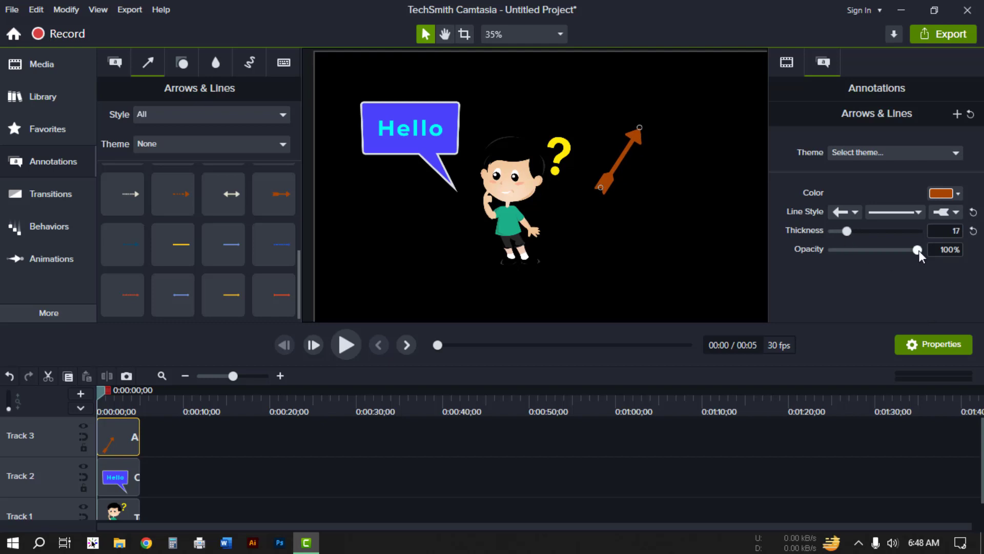
# Step: Change the arrow's color to green
pyautogui.click(957, 194)
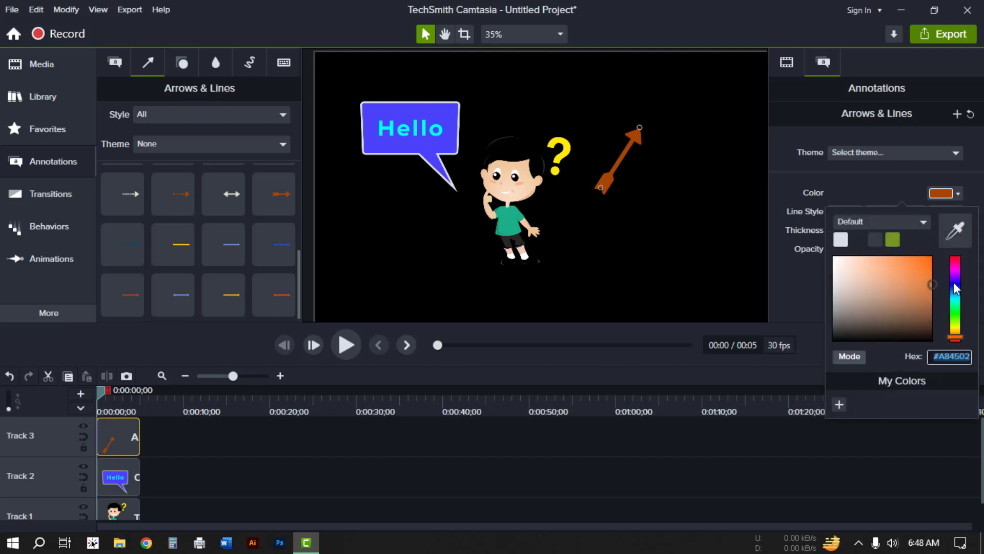
pyautogui.moveTo(955, 307)
pyautogui.mouseDown()
pyautogui.moveTo(956, 319)
pyautogui.moveTo(968, 308)
pyautogui.mouseUp()
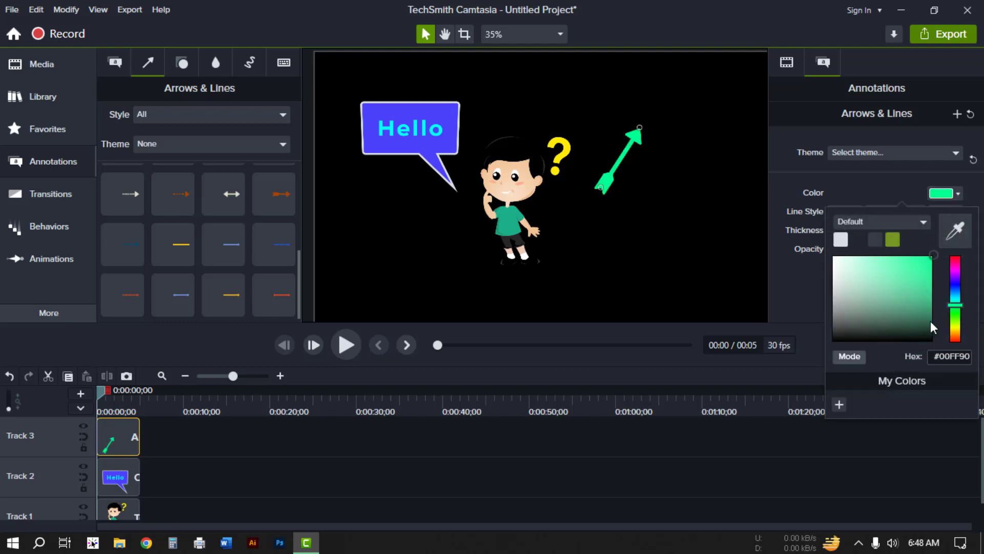
pyautogui.click(955, 314)
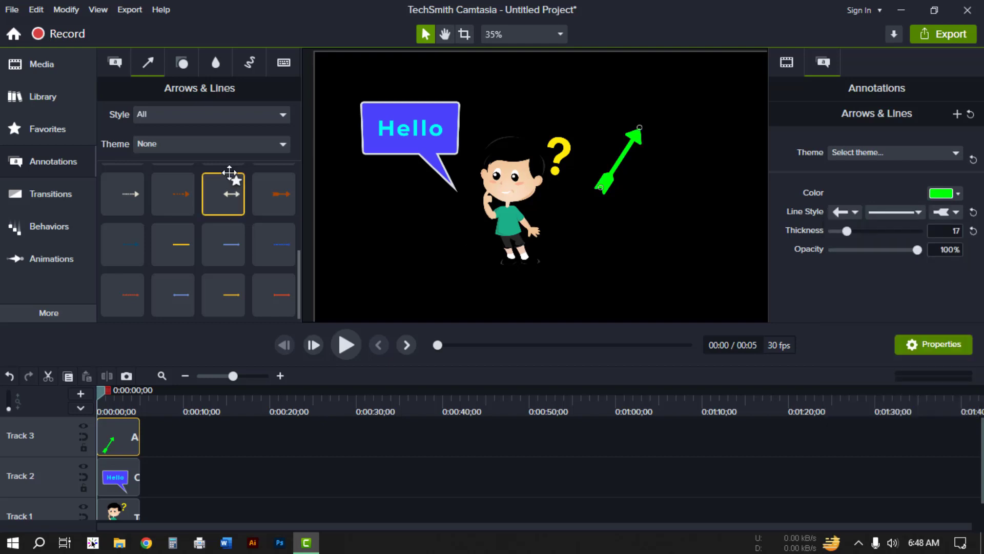
# Step: Browse the Shapes annotations and add a dark rectangle shape to the timeline on a new track
pyautogui.click(183, 63)
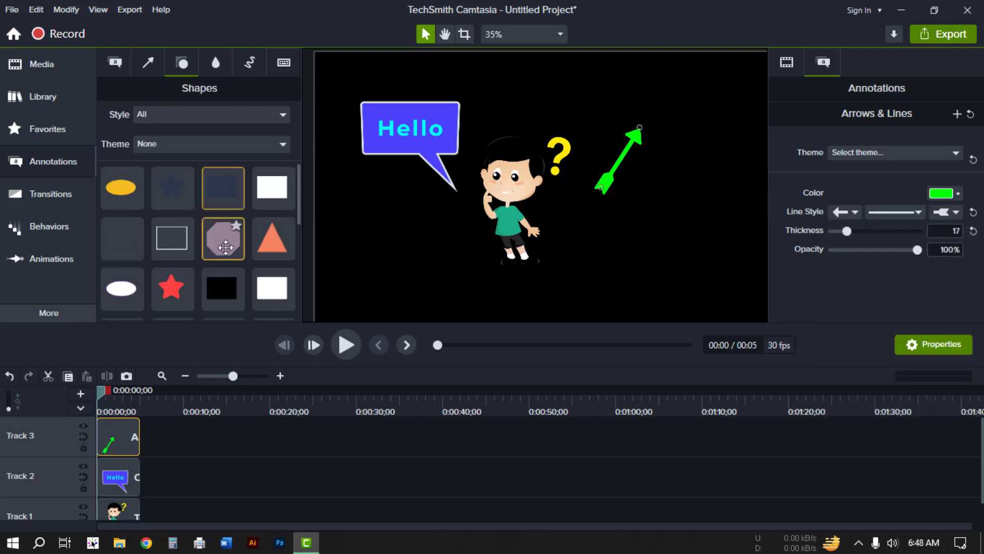
pyautogui.scroll(-5, 226, 236)
pyautogui.click(224, 119)
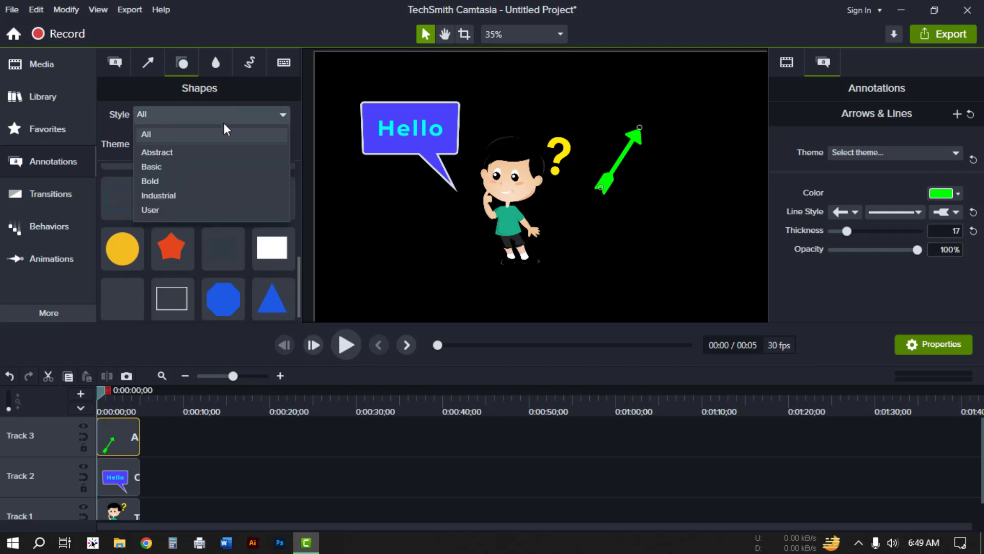
pyautogui.click(213, 168)
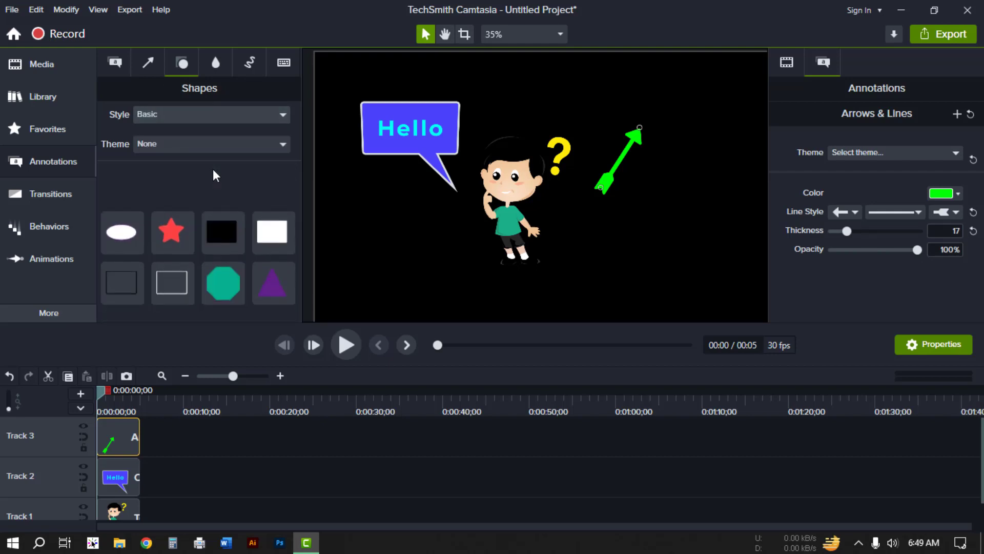
pyautogui.click(218, 113)
pyautogui.click(213, 126)
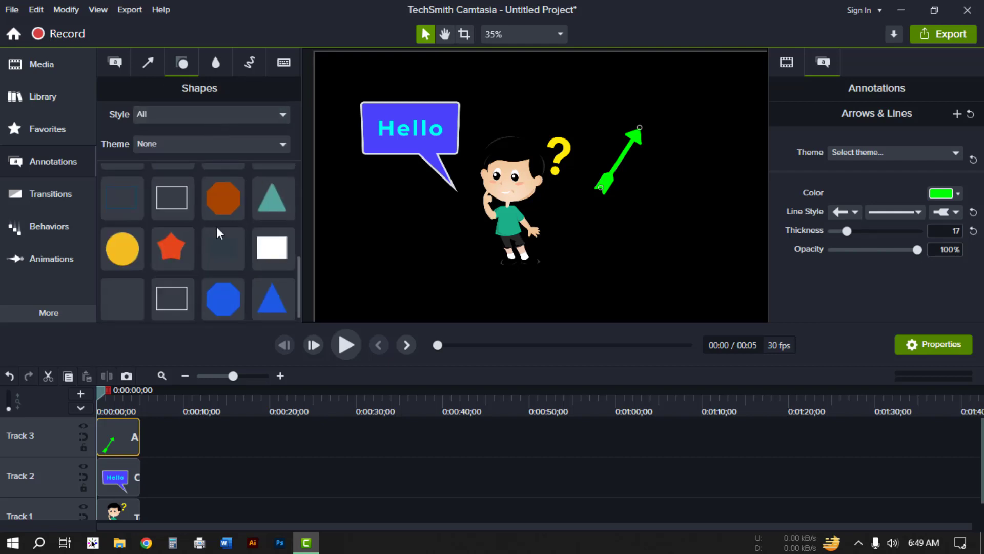
pyautogui.scroll(5, 216, 226)
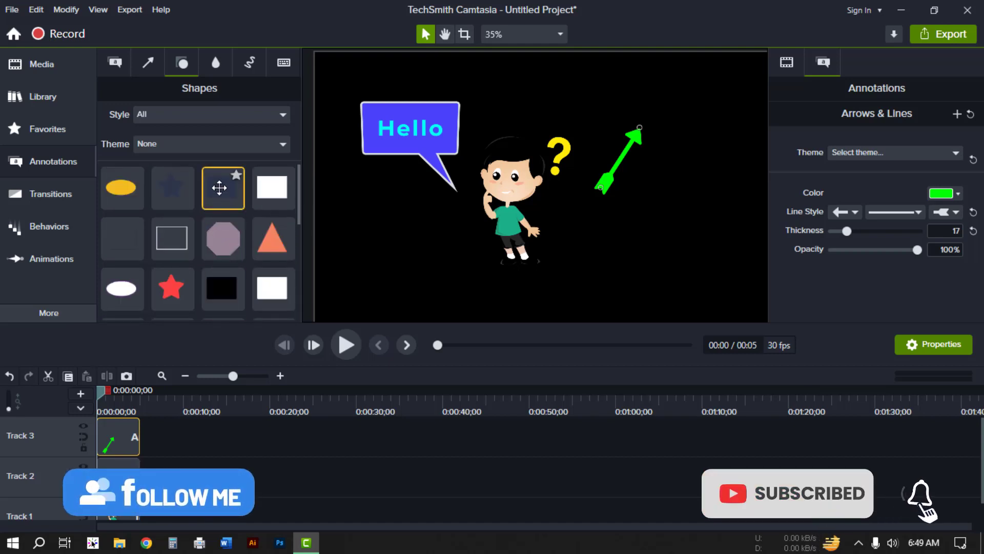
pyautogui.moveTo(221, 186); pyautogui.dragTo(103, 433)
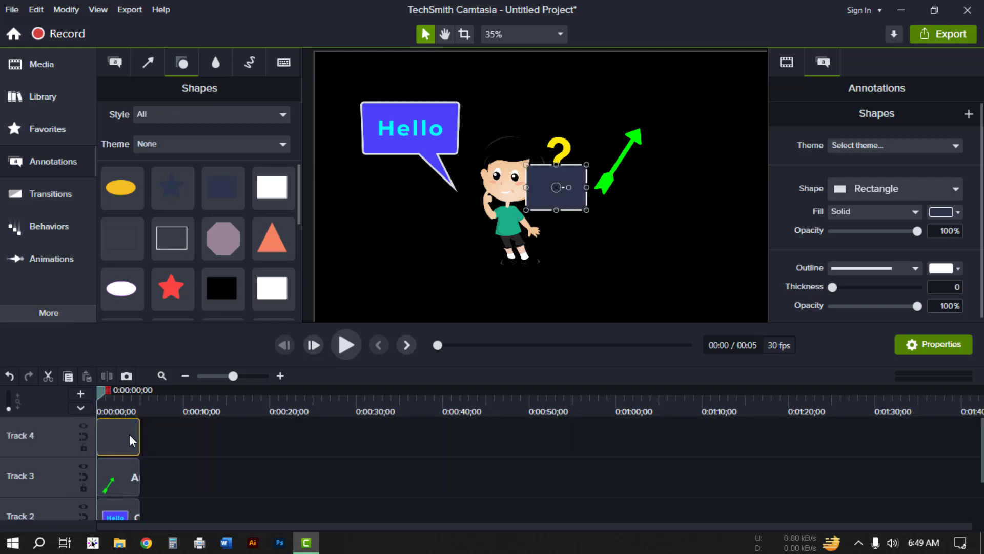
# Step: Move the rectangle below the arrow and shrink it to a small square
pyautogui.moveTo(573, 174); pyautogui.dragTo(700, 211)
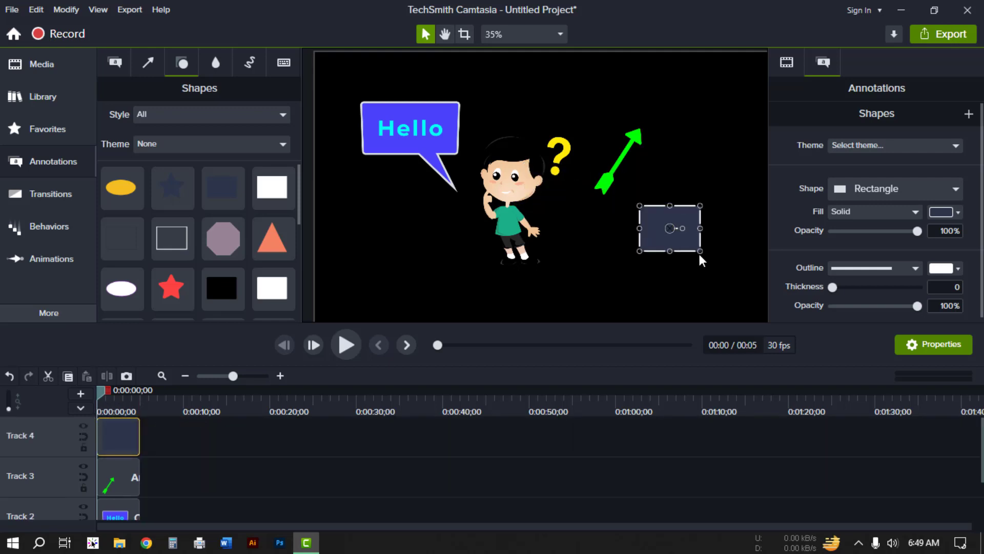
pyautogui.moveTo(702, 249)
pyautogui.mouseDown()
pyautogui.moveTo(745, 219)
pyautogui.moveTo(709, 246)
pyautogui.mouseUp()
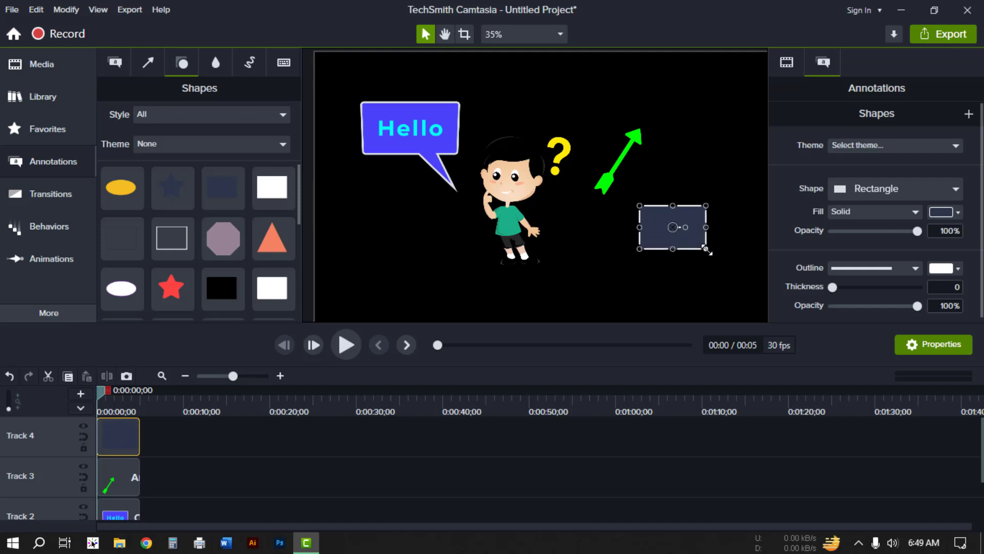
pyautogui.scroll(2, 711, 246)
pyautogui.scroll(3, 710, 246)
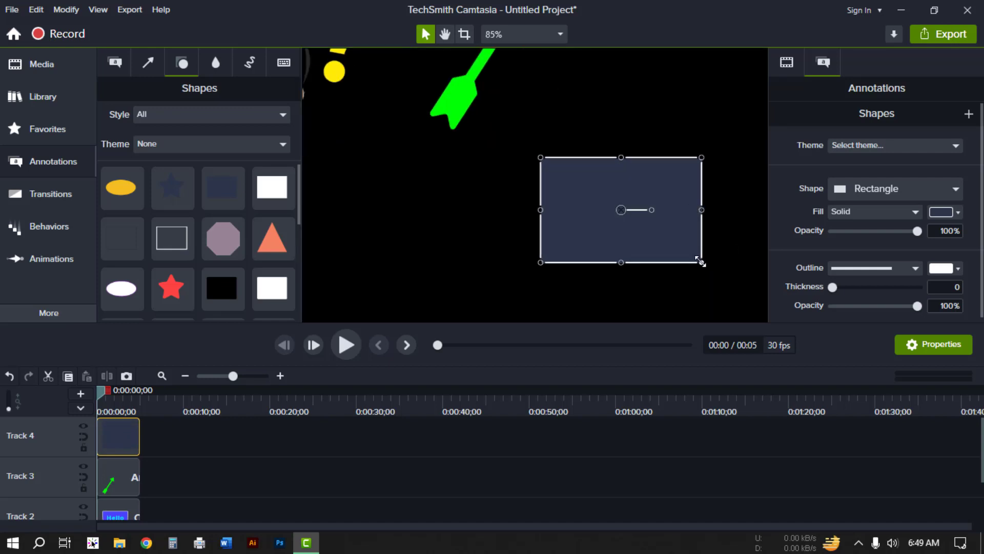
pyautogui.scroll(-4, 700, 261)
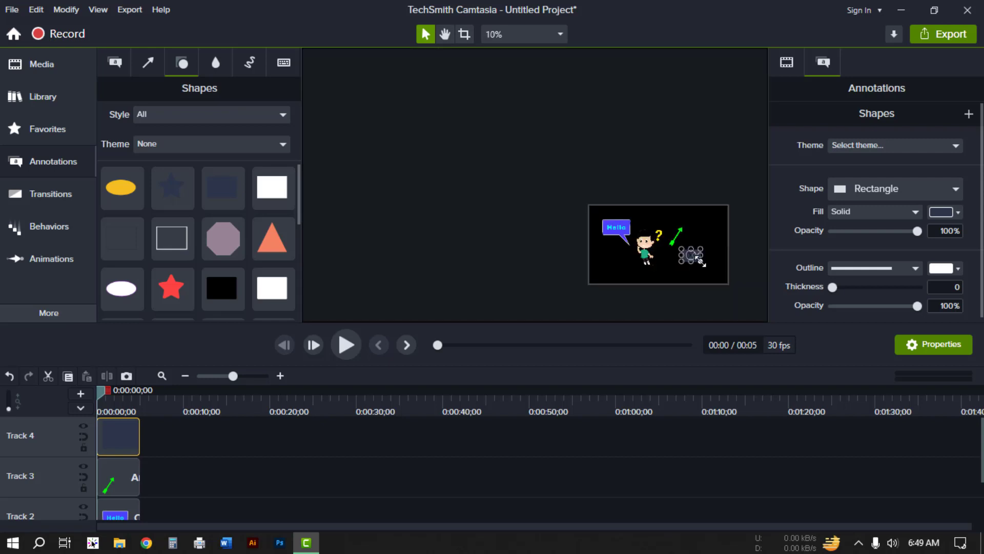
pyautogui.scroll(2, 700, 263)
pyautogui.scroll(3, 702, 264)
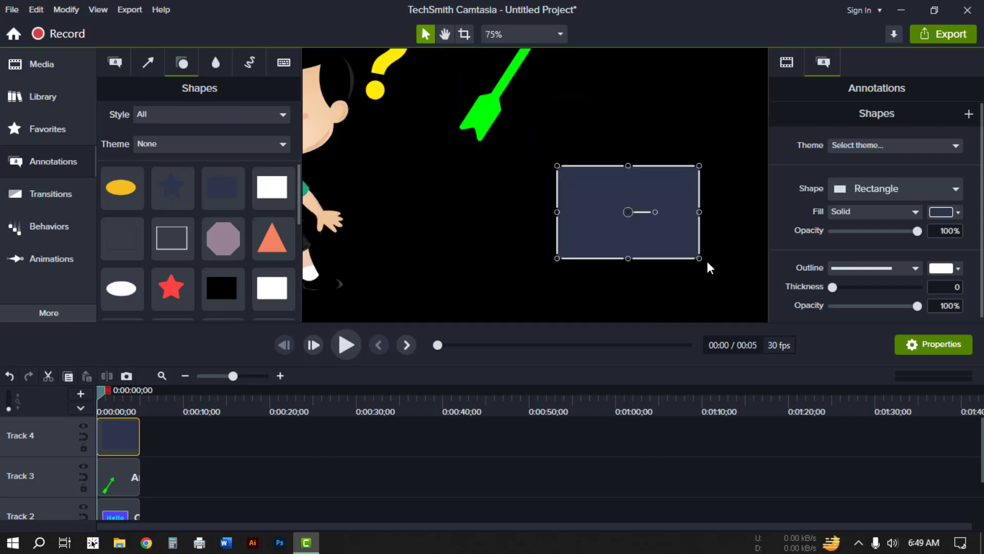
pyautogui.scroll(-2, 710, 267)
pyautogui.moveTo(692, 255); pyautogui.dragTo(687, 207)
pyautogui.moveTo(598, 194)
pyautogui.mouseDown()
pyautogui.moveTo(616, 204)
pyautogui.moveTo(621, 195)
pyautogui.moveTo(610, 186)
pyautogui.mouseUp()
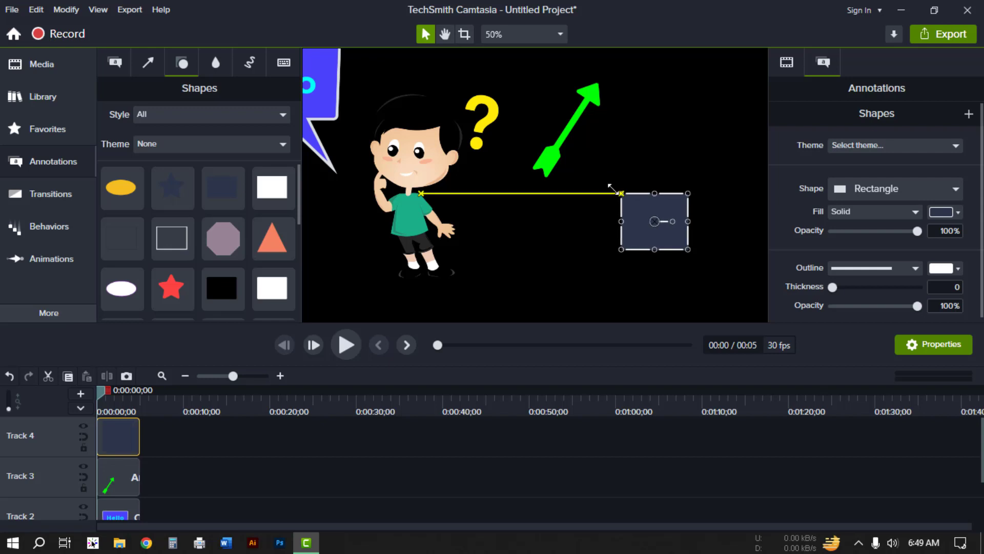
pyautogui.moveTo(638, 221); pyautogui.dragTo(656, 210)
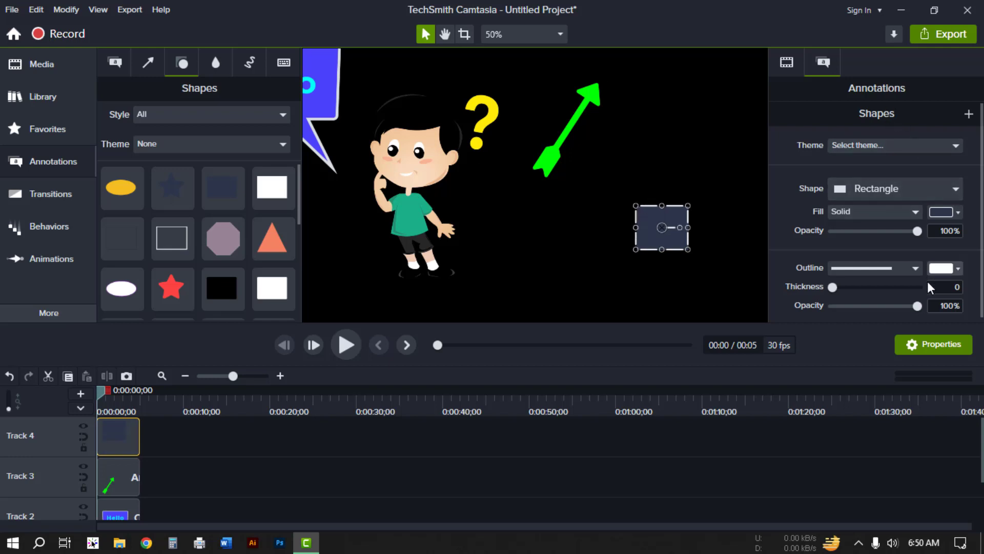
# Step: Switch the shape to an ellipse
pyautogui.click(879, 188)
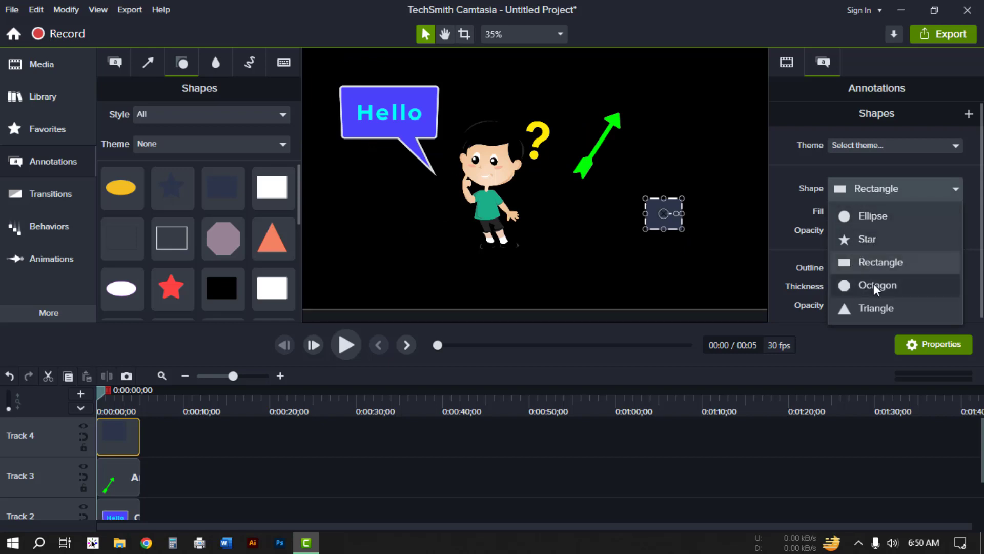
pyautogui.click(893, 226)
pyautogui.click(683, 226)
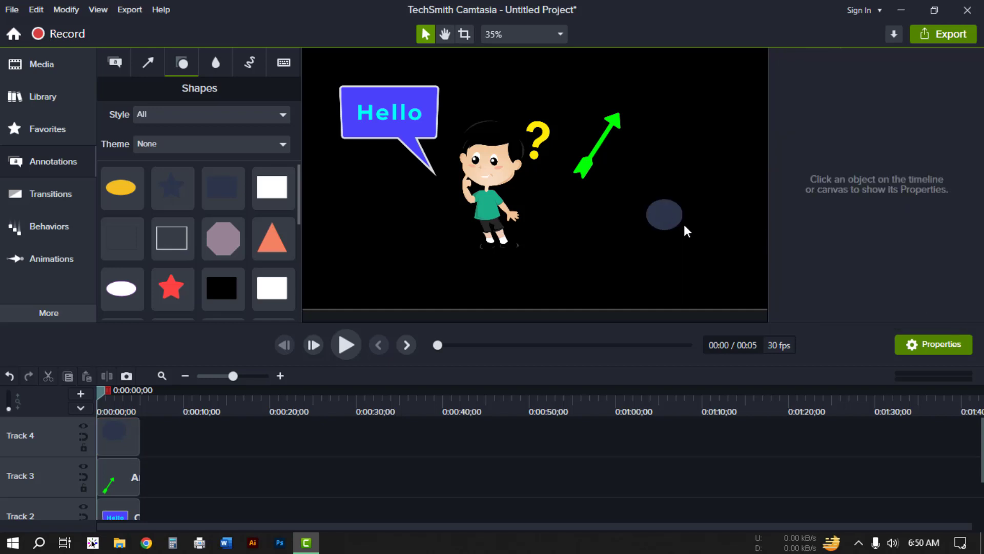
# Step: Move the shape slightly left, try it as a star, and set it back to a rectangle
pyautogui.click(666, 216)
pyautogui.moveTo(667, 215); pyautogui.dragTo(640, 207)
pyautogui.click(884, 190)
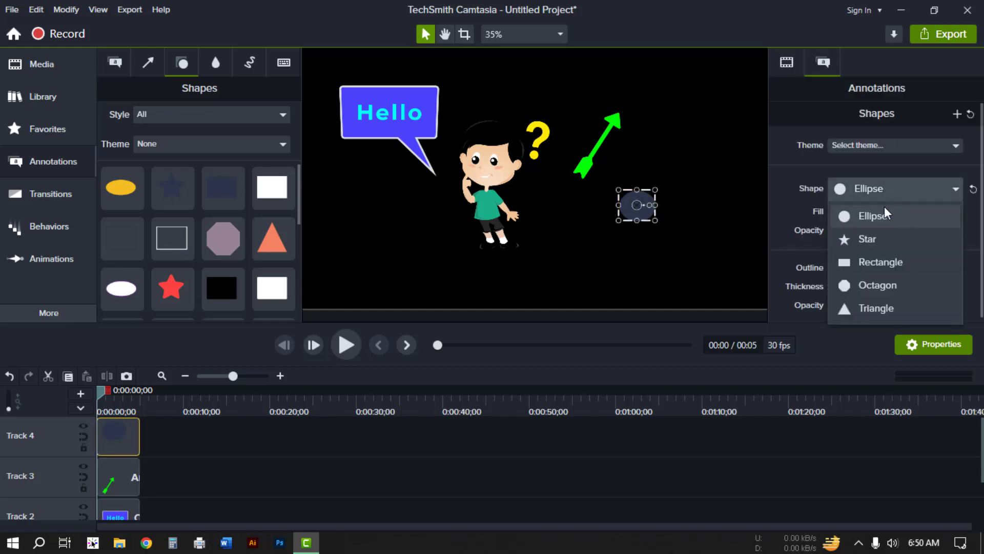
pyautogui.click(871, 239)
pyautogui.click(894, 189)
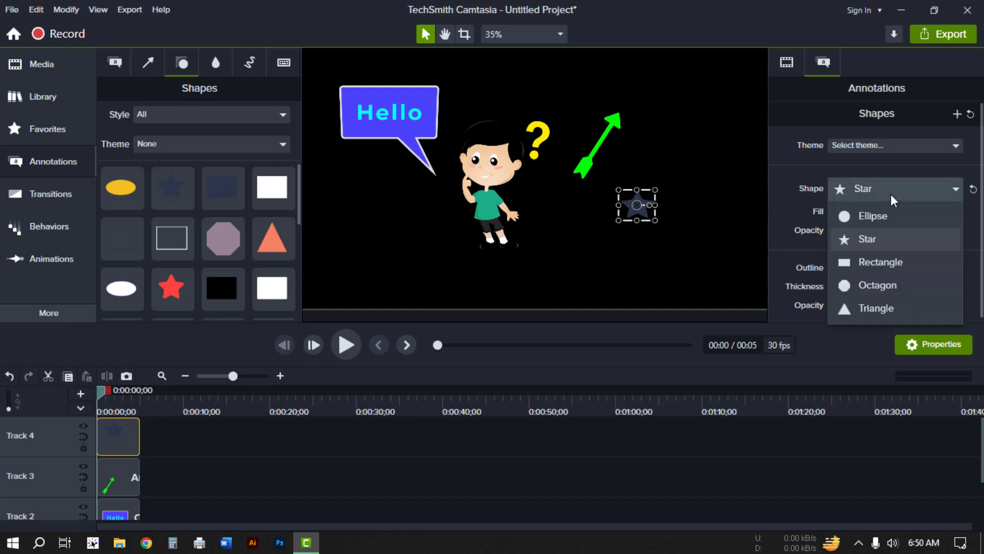
pyautogui.click(877, 264)
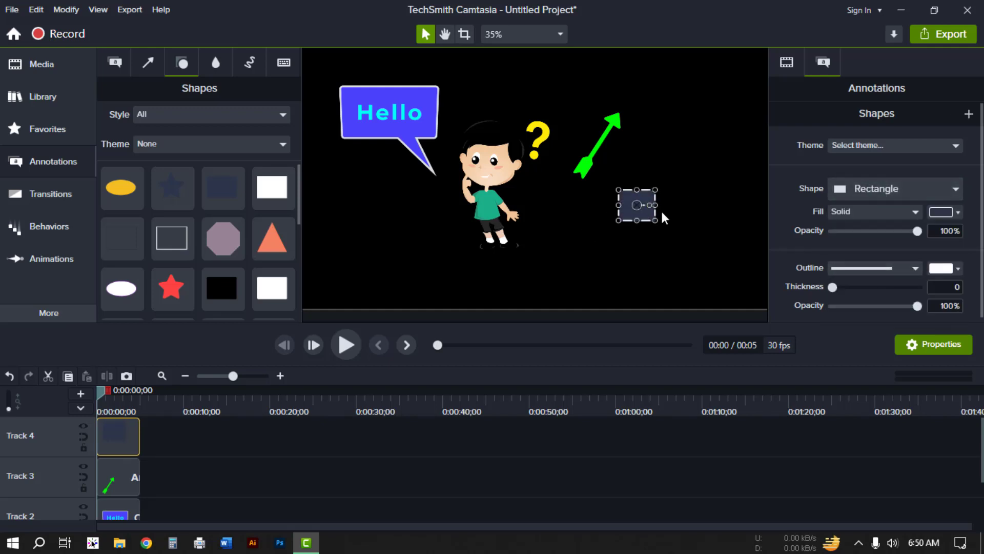
# Step: Enlarge the rectangle and fill it with blue #005AFF
pyautogui.moveTo(655, 221); pyautogui.dragTo(684, 238)
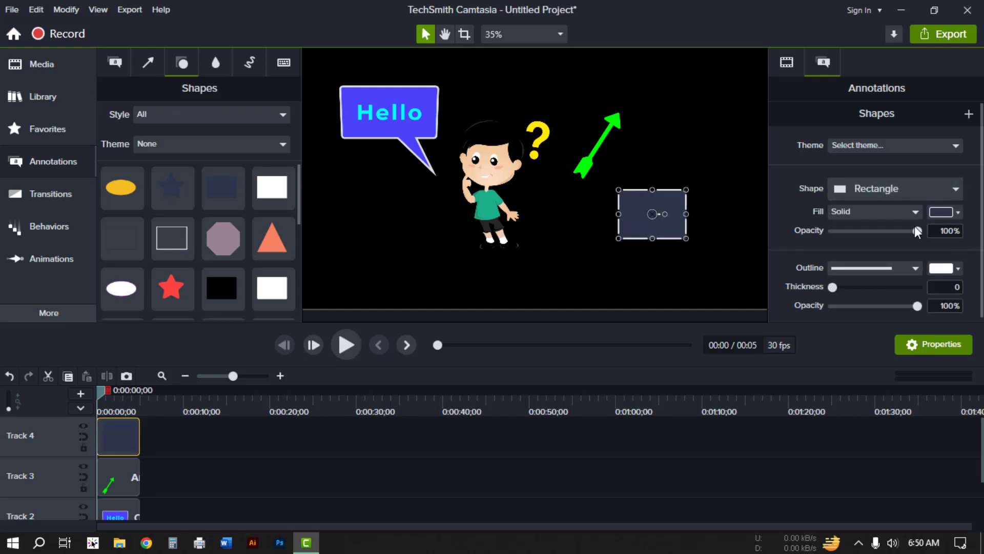
pyautogui.click(958, 213)
pyautogui.click(932, 275)
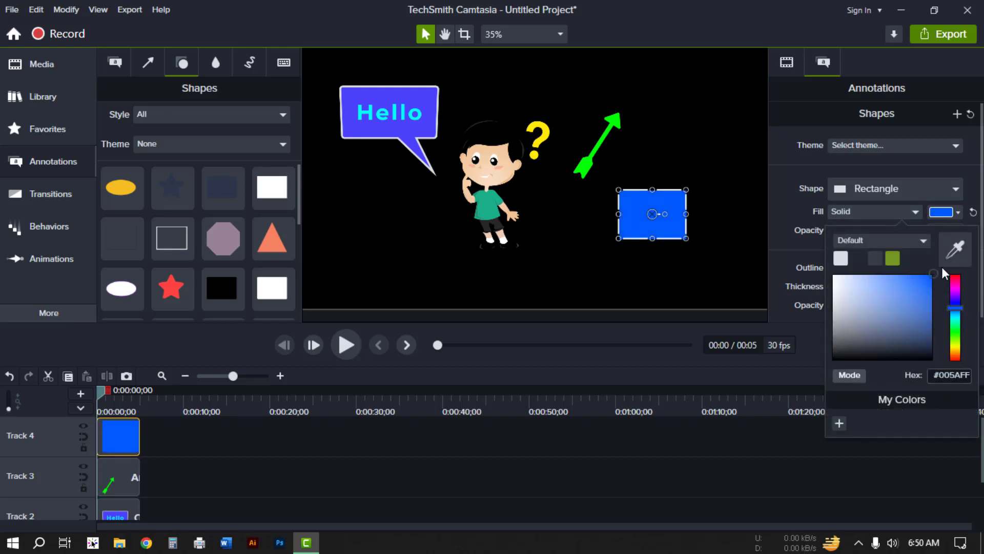
pyautogui.click(793, 205)
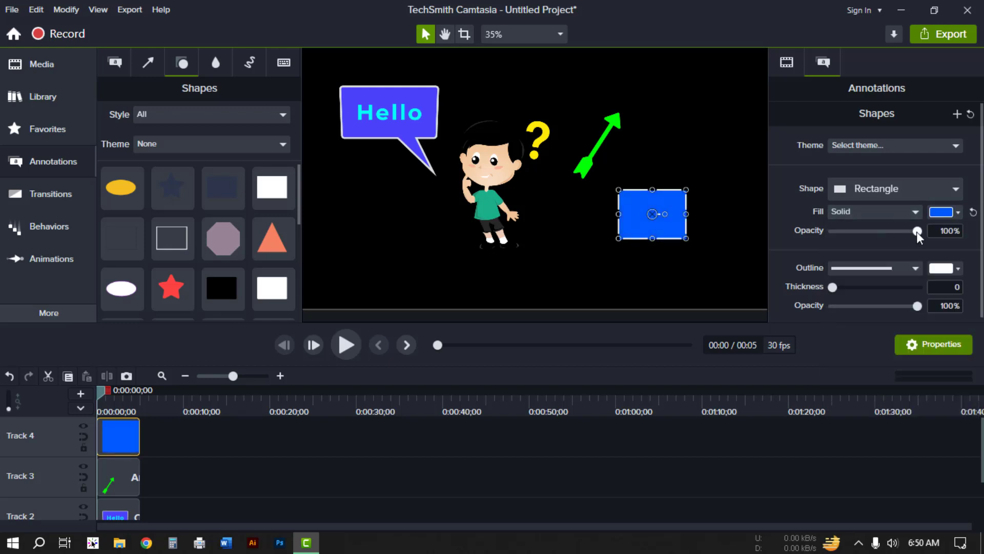
pyautogui.moveTo(917, 232)
pyautogui.mouseDown()
pyautogui.moveTo(865, 231)
pyautogui.moveTo(918, 233)
pyautogui.mouseUp()
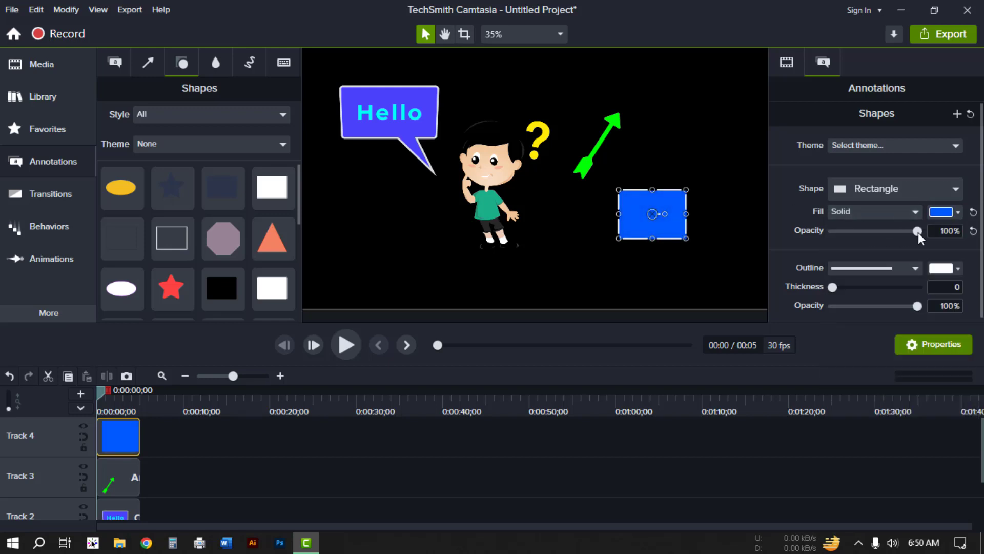
# Step: Set the rectangle's outline line style and its outline thickness to 5
pyautogui.click(875, 267)
pyautogui.click(875, 288)
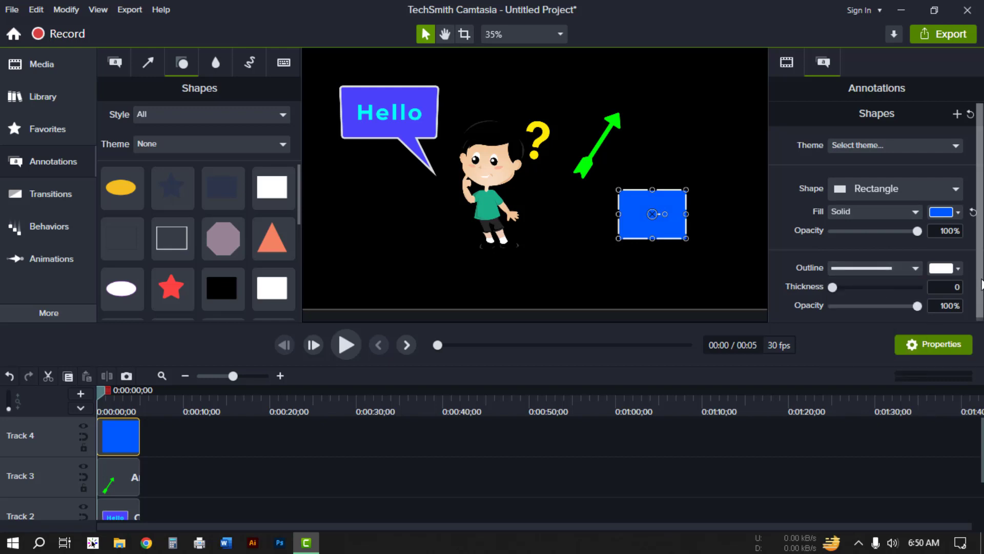
pyautogui.click(949, 269)
pyautogui.click(946, 268)
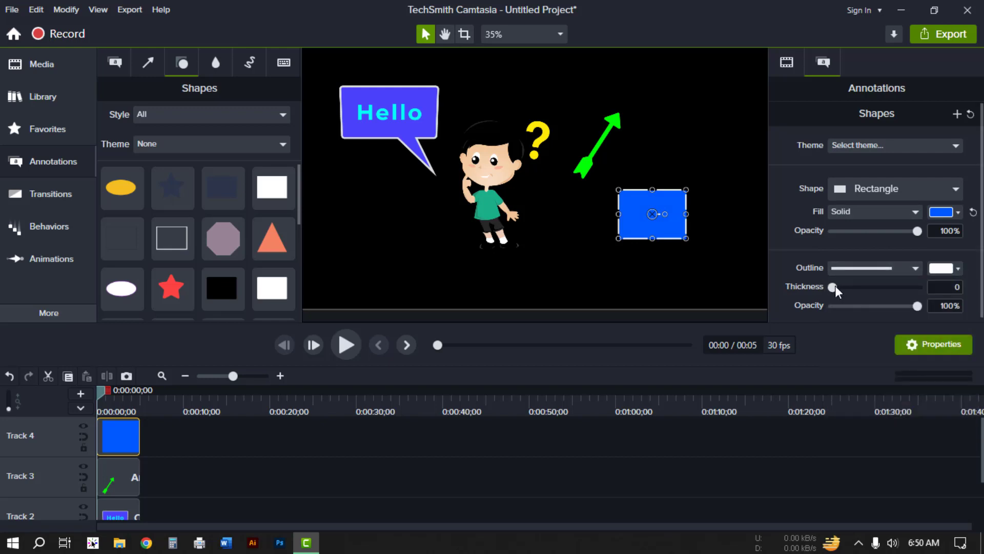
pyautogui.moveTo(833, 287); pyautogui.dragTo(838, 286)
pyautogui.click(818, 432)
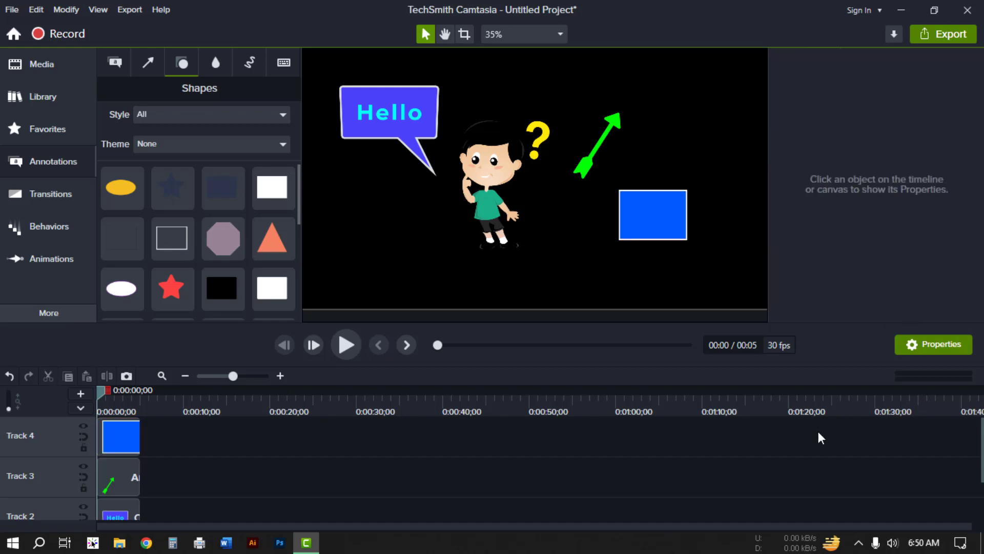
pyautogui.click(664, 216)
pyautogui.scroll(-1, 661, 212)
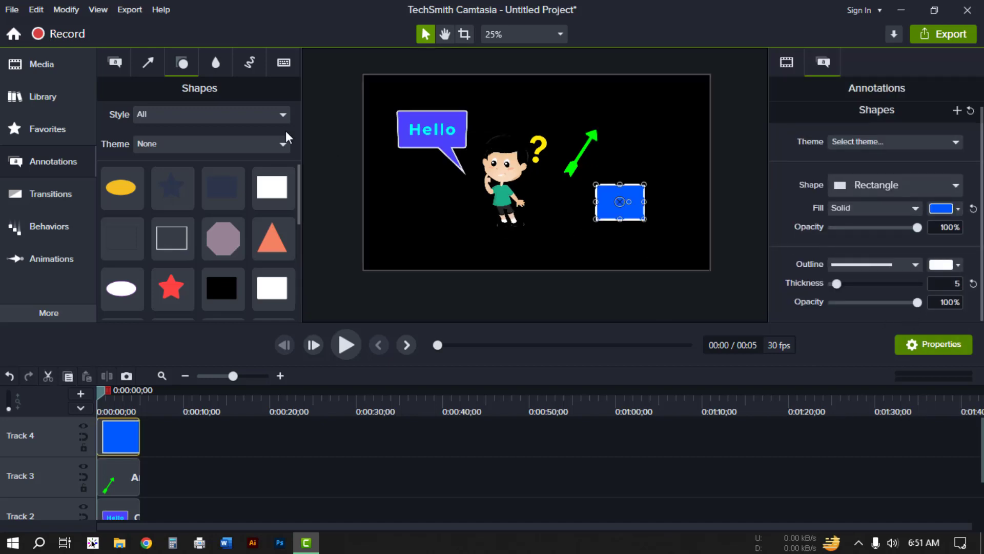
# Step: Add a Blur annotation and move it onto a new track at the timeline start
pyautogui.click(216, 65)
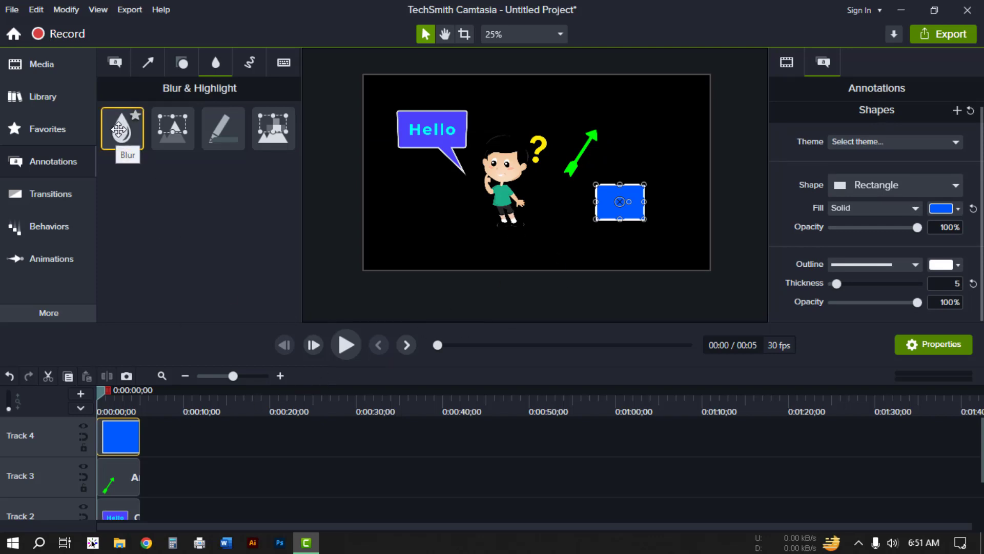
pyautogui.moveTo(120, 128); pyautogui.dragTo(152, 430)
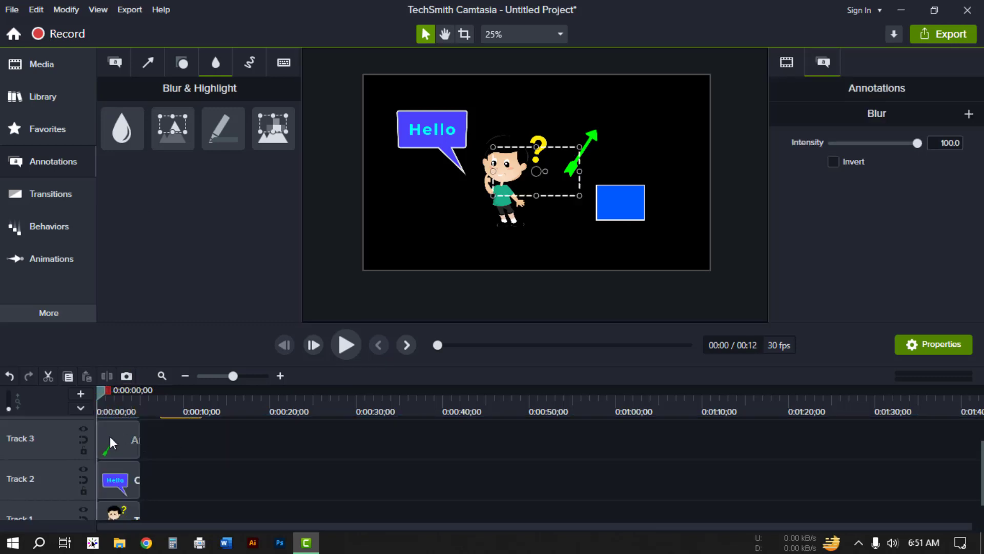
pyautogui.click(80, 391)
pyautogui.moveTo(182, 475); pyautogui.dragTo(109, 429)
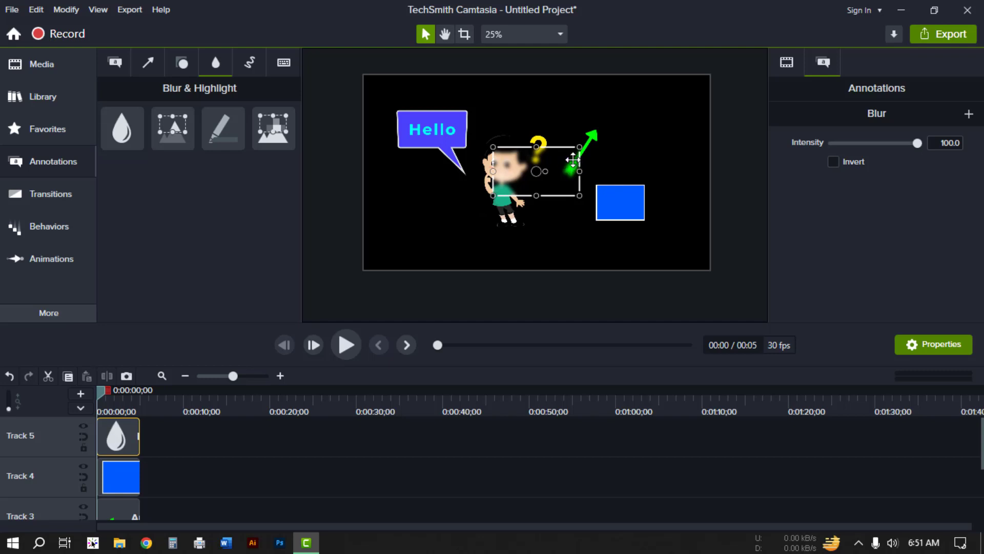
# Step: Position and resize the blur area over the Hello speech bubble
pyautogui.moveTo(580, 194)
pyautogui.mouseDown()
pyautogui.moveTo(641, 189)
pyautogui.moveTo(526, 181)
pyautogui.moveTo(448, 114)
pyautogui.moveTo(422, 114)
pyautogui.mouseUp()
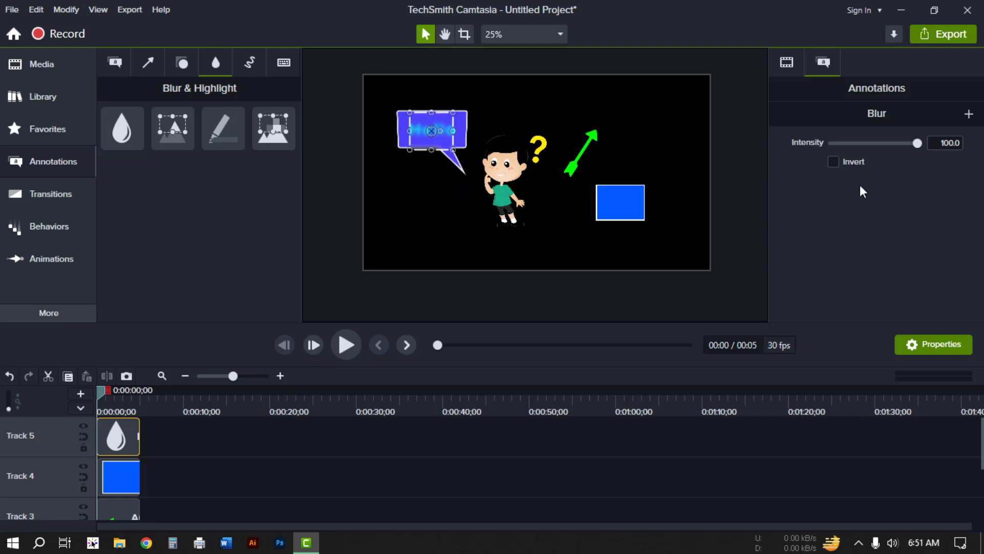
pyautogui.moveTo(916, 143)
pyautogui.mouseDown()
pyautogui.moveTo(862, 143)
pyautogui.moveTo(908, 144)
pyautogui.mouseUp()
pyautogui.moveTo(432, 149); pyautogui.dragTo(399, 128)
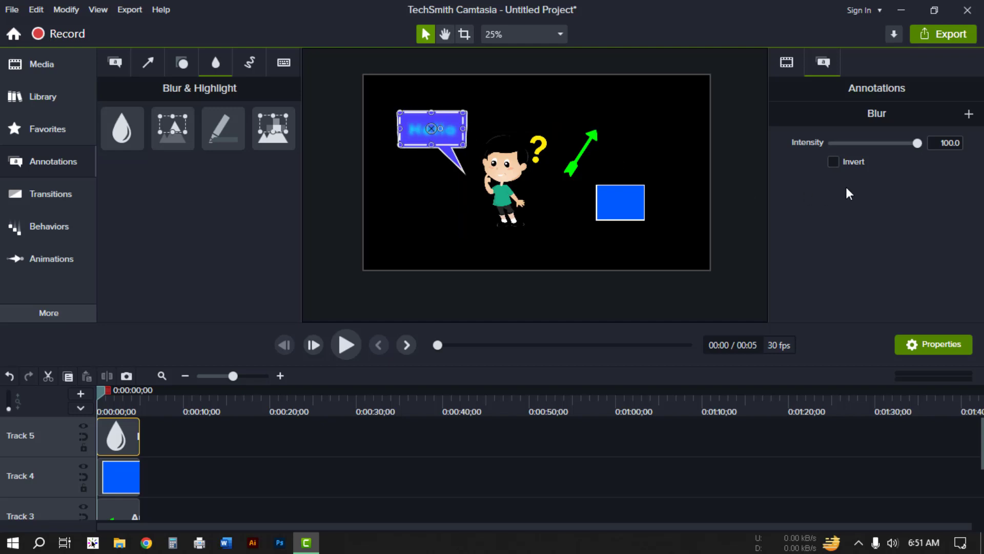
# Step: Invert the blur, then delete the blur annotation
pyautogui.click(833, 162)
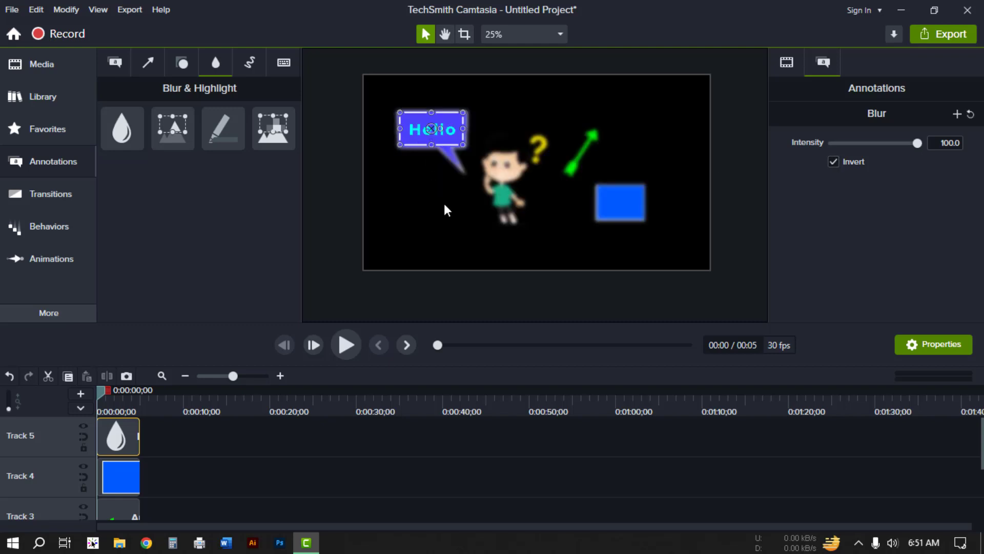
pyautogui.click(559, 450)
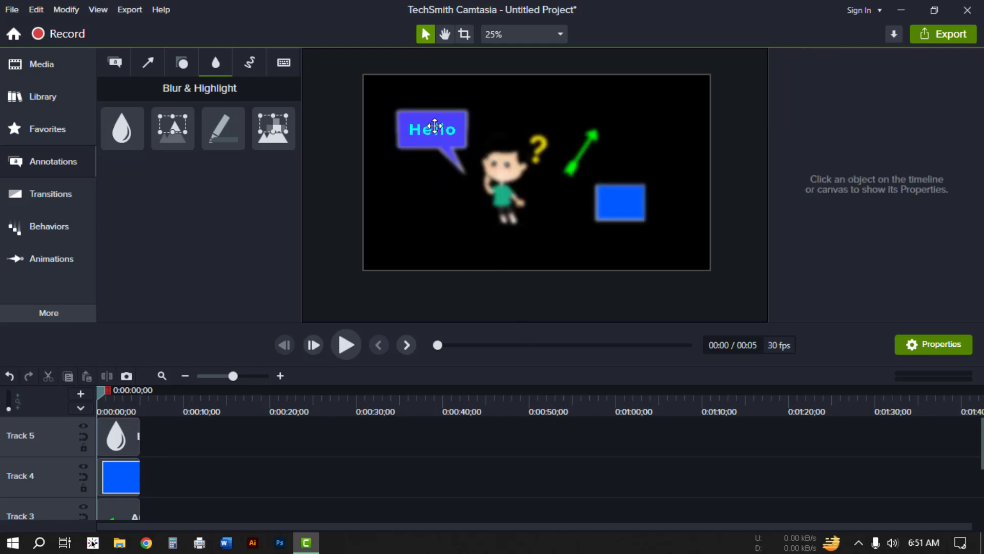
pyautogui.click(469, 118)
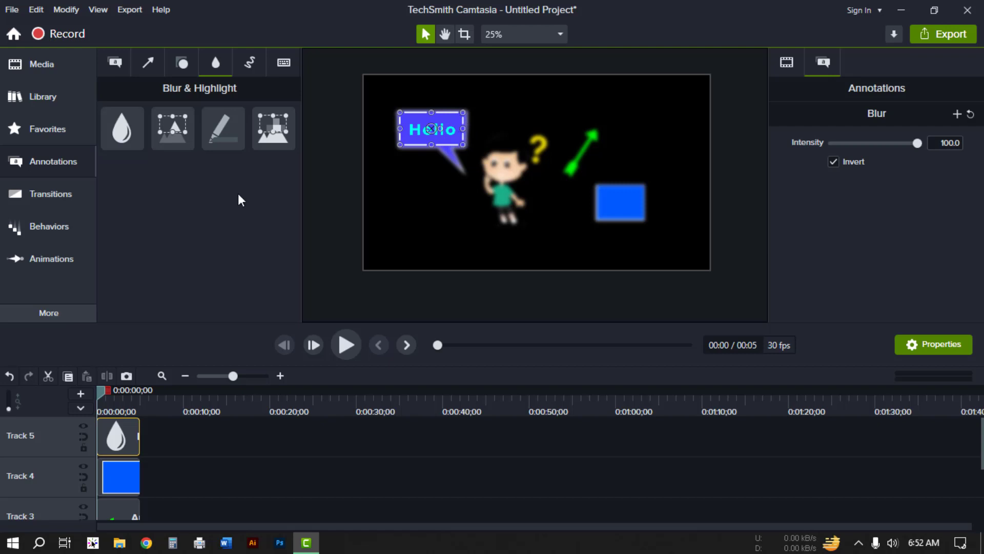
pyautogui.press('Delete')
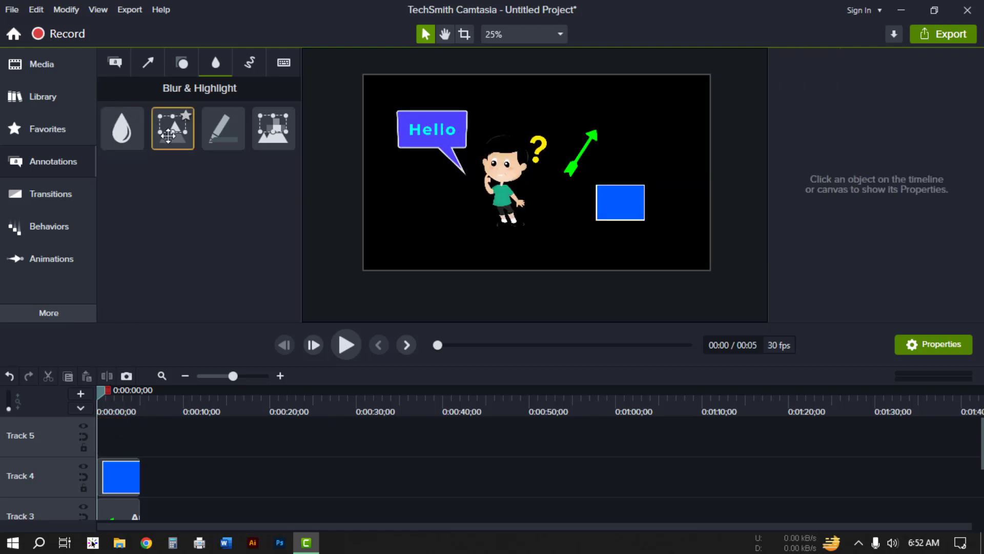
pyautogui.moveTo(173, 128)
pyautogui.mouseDown()
pyautogui.moveTo(153, 399)
pyautogui.moveTo(121, 441)
pyautogui.moveTo(93, 444)
pyautogui.mouseUp()
pyautogui.moveTo(518, 171); pyautogui.dragTo(432, 144)
pyautogui.moveTo(433, 110); pyautogui.dragTo(598, 161)
pyautogui.click(464, 129)
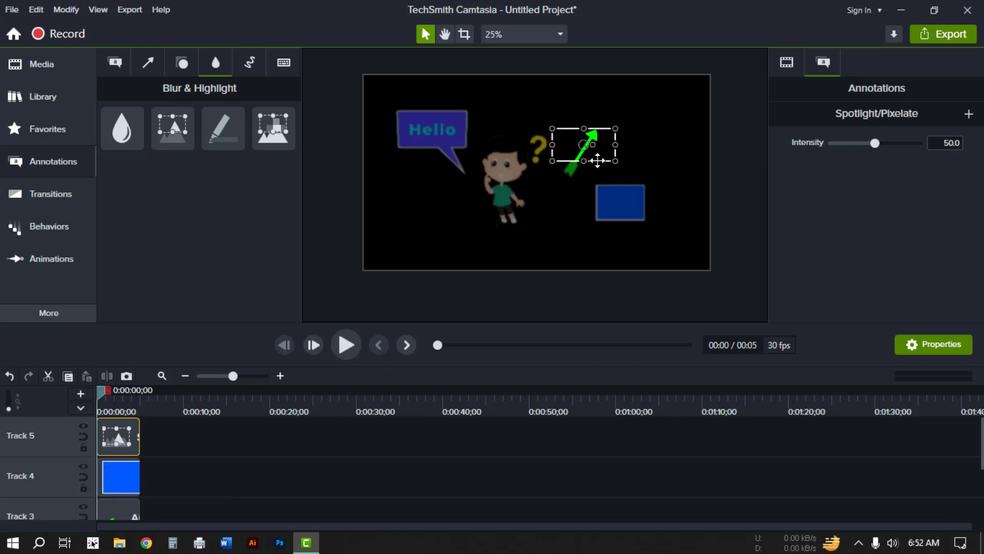
pyautogui.press('Delete')
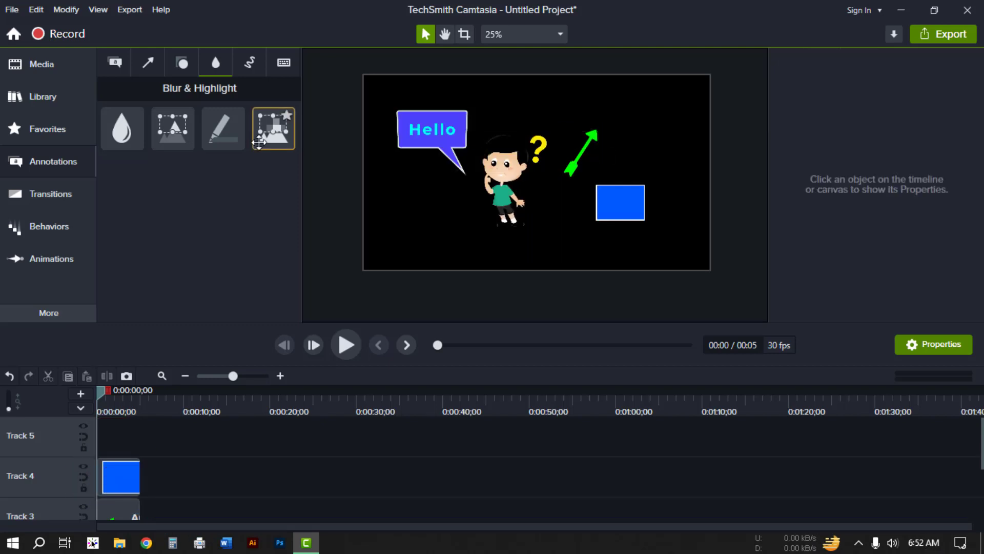
pyautogui.moveTo(223, 129)
pyautogui.mouseDown()
pyautogui.moveTo(220, 266)
pyautogui.moveTo(113, 445)
pyautogui.mouseUp()
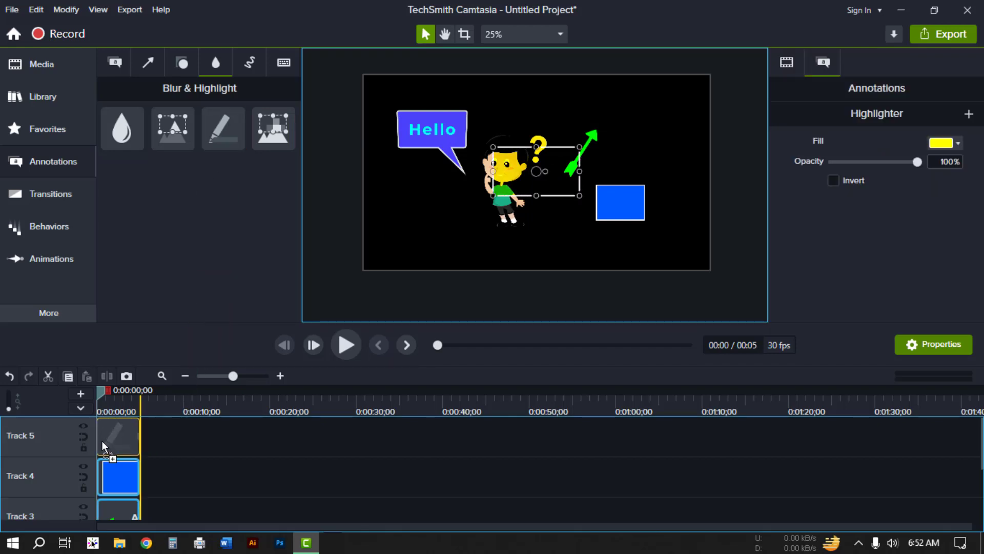
pyautogui.moveTo(579, 196)
pyautogui.mouseDown()
pyautogui.moveTo(569, 171)
pyautogui.moveTo(459, 111)
pyautogui.moveTo(650, 176)
pyautogui.moveTo(647, 192)
pyautogui.mouseUp()
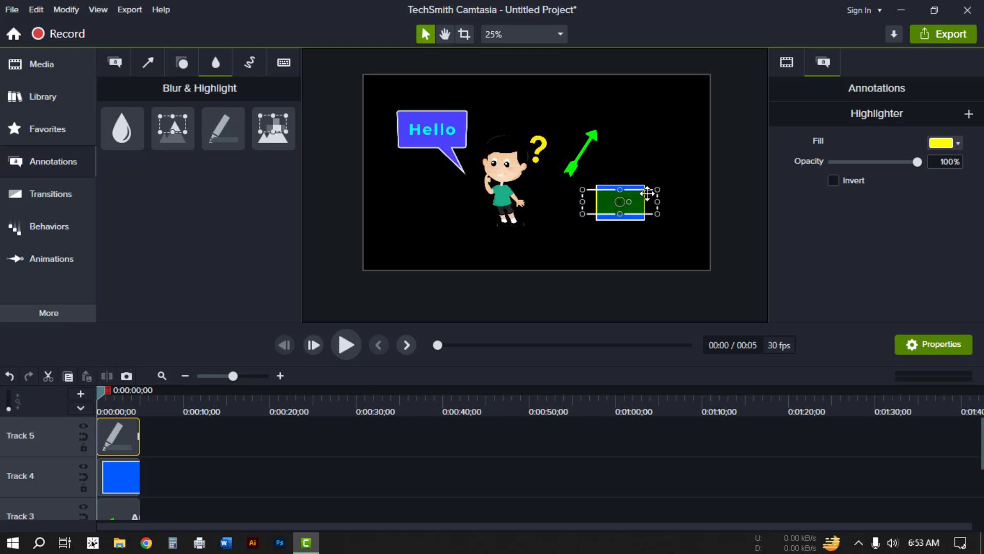
pyautogui.press('Delete')
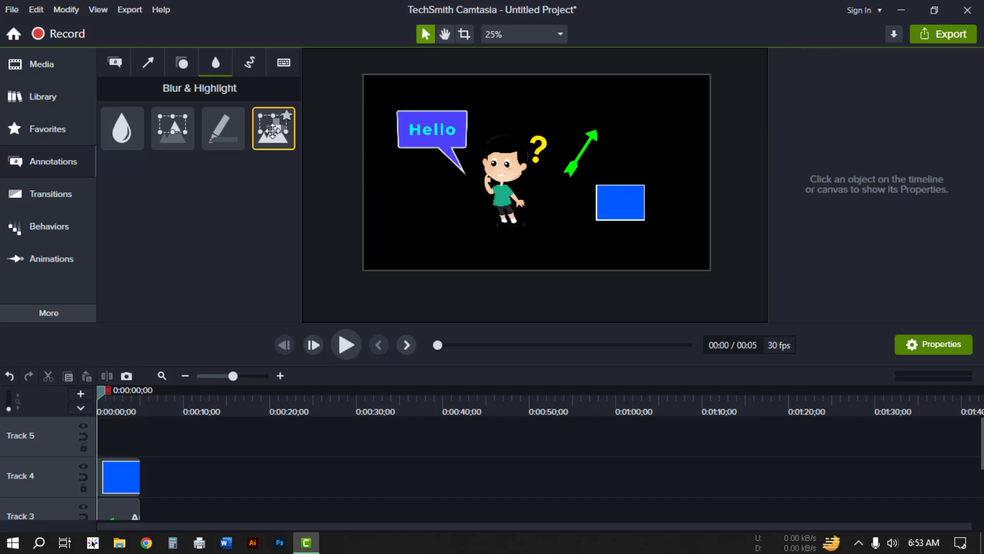
pyautogui.moveTo(273, 129); pyautogui.dragTo(125, 441)
pyautogui.moveTo(547, 163); pyautogui.dragTo(432, 112)
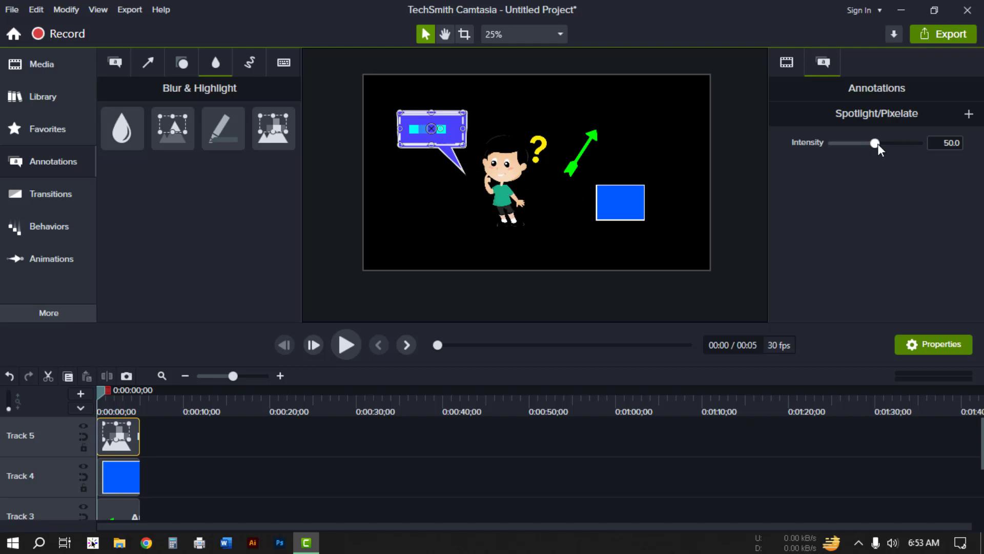
pyautogui.moveTo(877, 144)
pyautogui.mouseDown()
pyautogui.moveTo(823, 145)
pyautogui.moveTo(895, 142)
pyautogui.mouseUp()
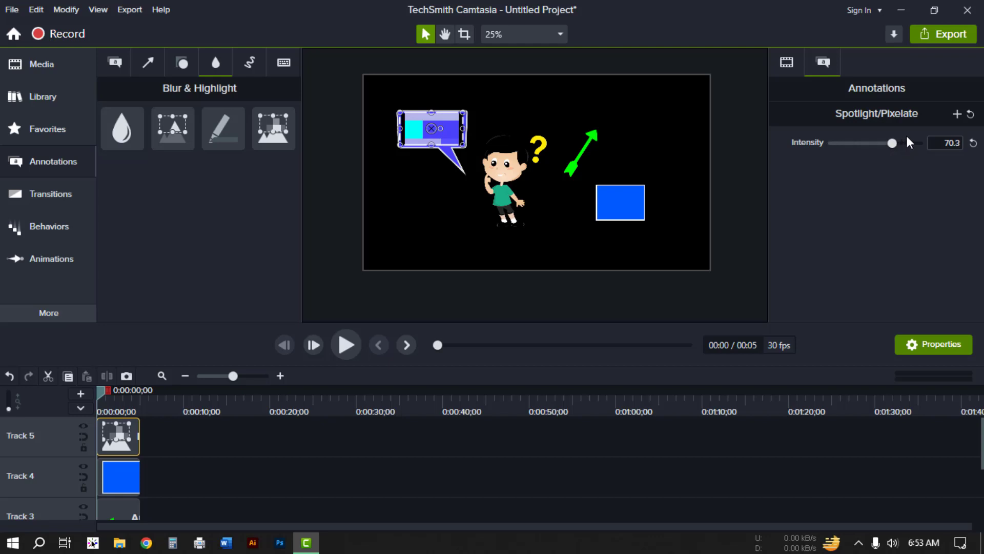
pyautogui.press('Delete')
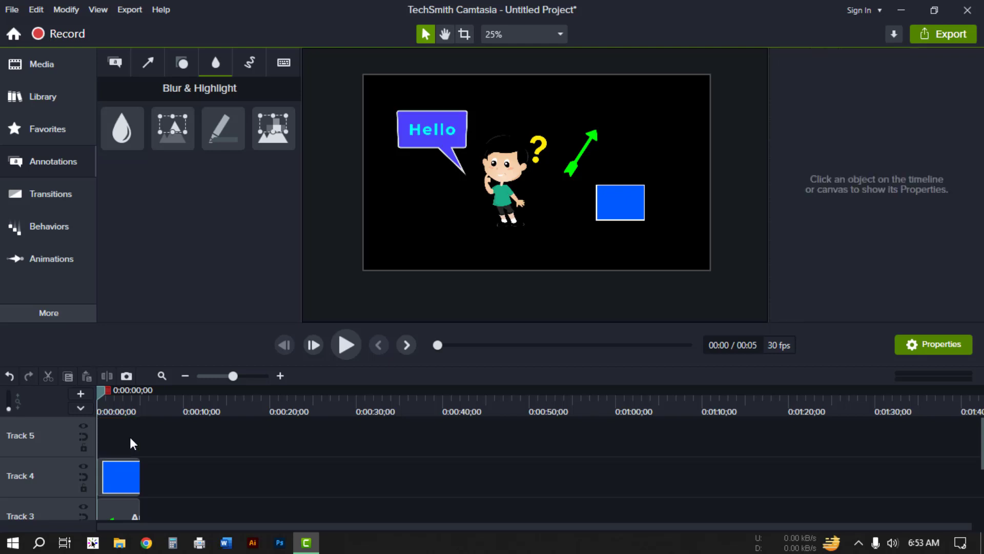
pyautogui.click(253, 64)
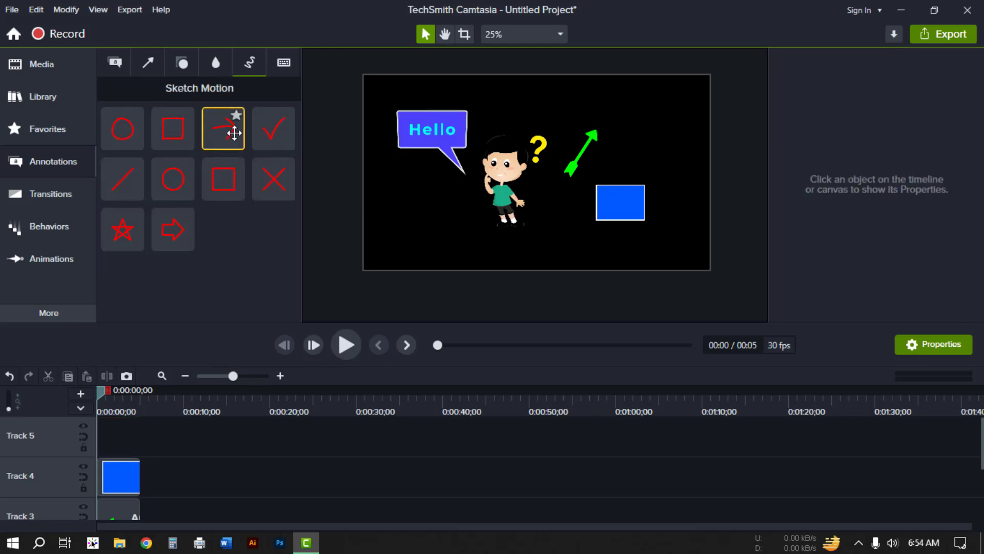
pyautogui.moveTo(234, 133)
pyautogui.mouseDown()
pyautogui.moveTo(128, 440)
pyautogui.moveTo(88, 436)
pyautogui.mouseUp()
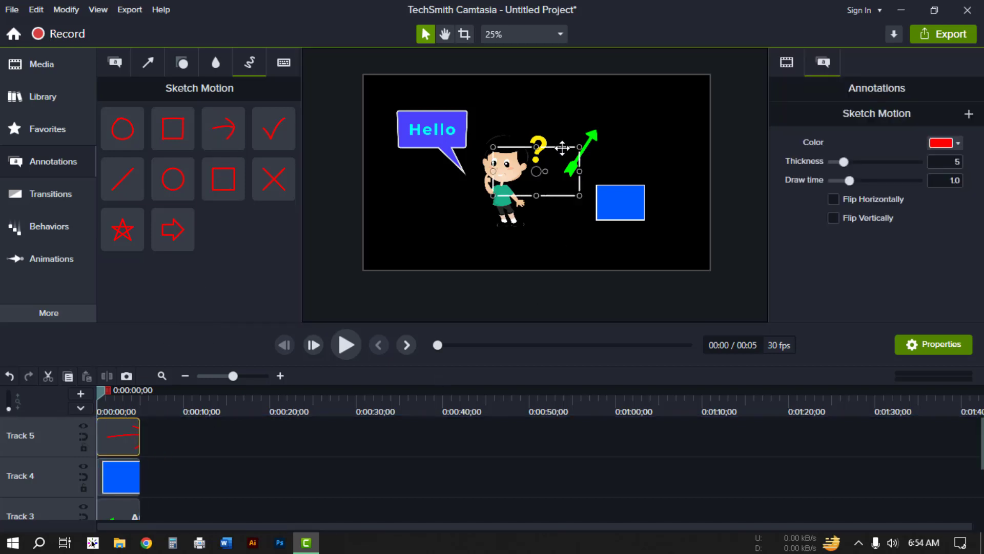
pyautogui.moveTo(562, 148)
pyautogui.mouseDown()
pyautogui.moveTo(648, 103)
pyautogui.moveTo(687, 103)
pyautogui.moveTo(670, 106)
pyautogui.mouseUp()
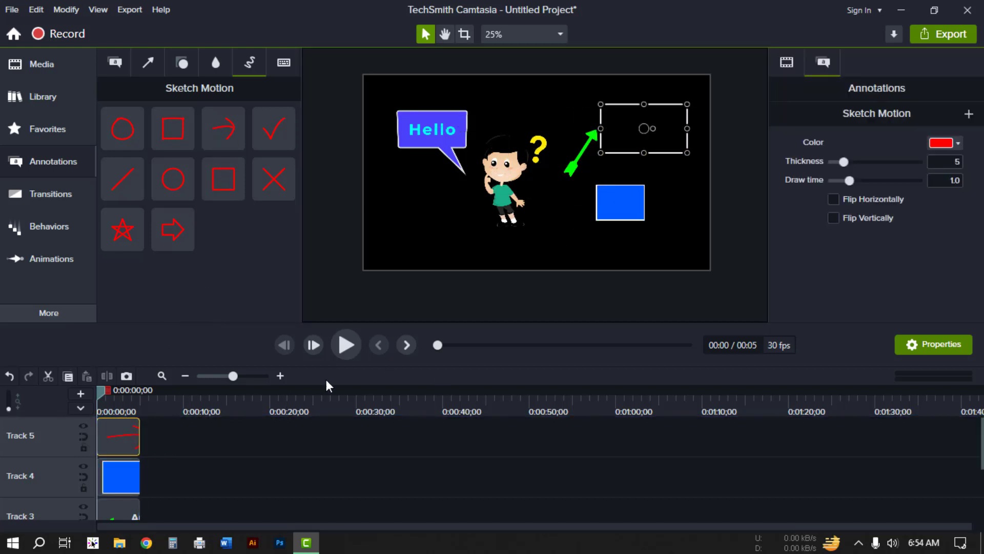
pyautogui.click(348, 340)
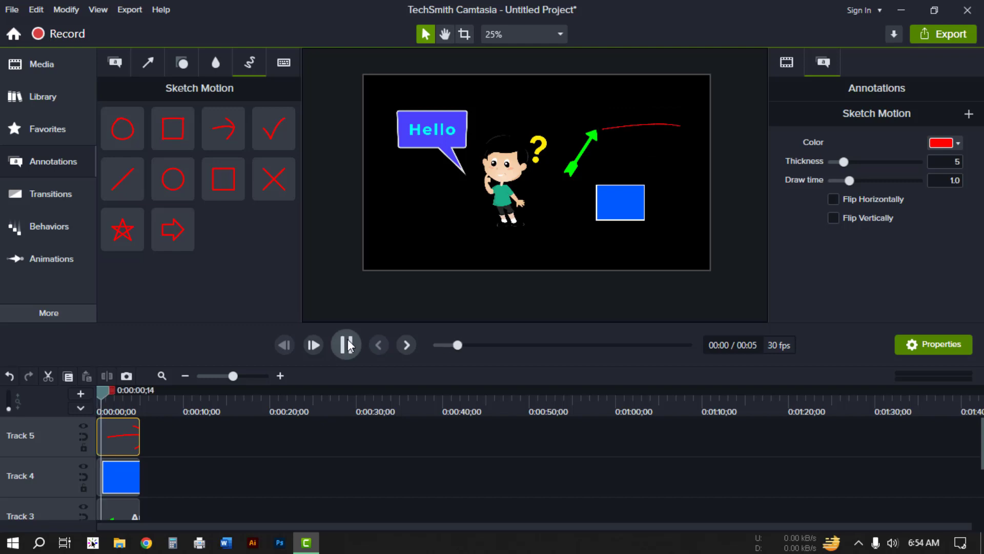
pyautogui.click(348, 340)
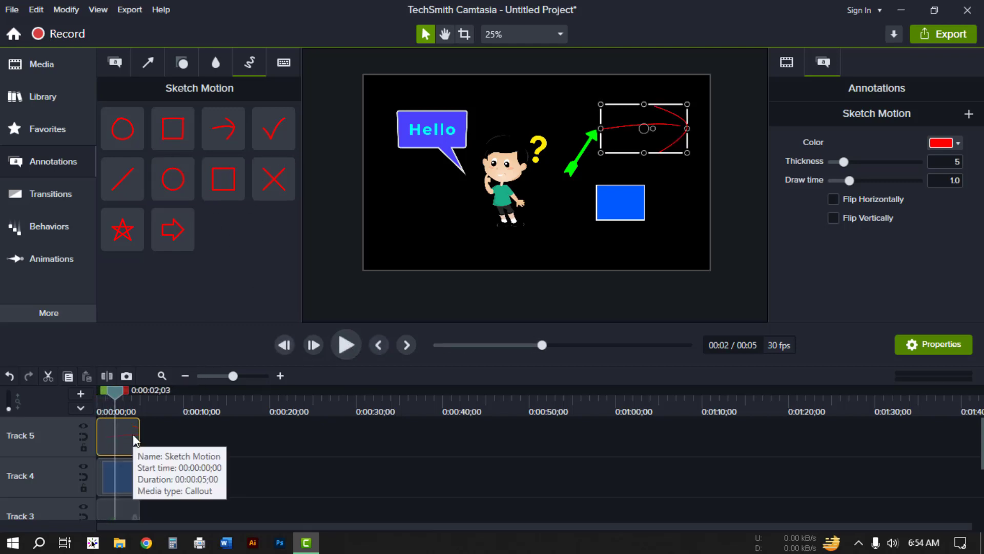
pyautogui.press('Delete')
# Step: Add a circle Sketch Motion, fit it around the character, and play back its drawing animation from the start
pyautogui.moveTo(171, 190)
pyautogui.mouseDown()
pyautogui.moveTo(178, 268)
pyautogui.moveTo(145, 406)
pyautogui.moveTo(98, 423)
pyautogui.mouseUp()
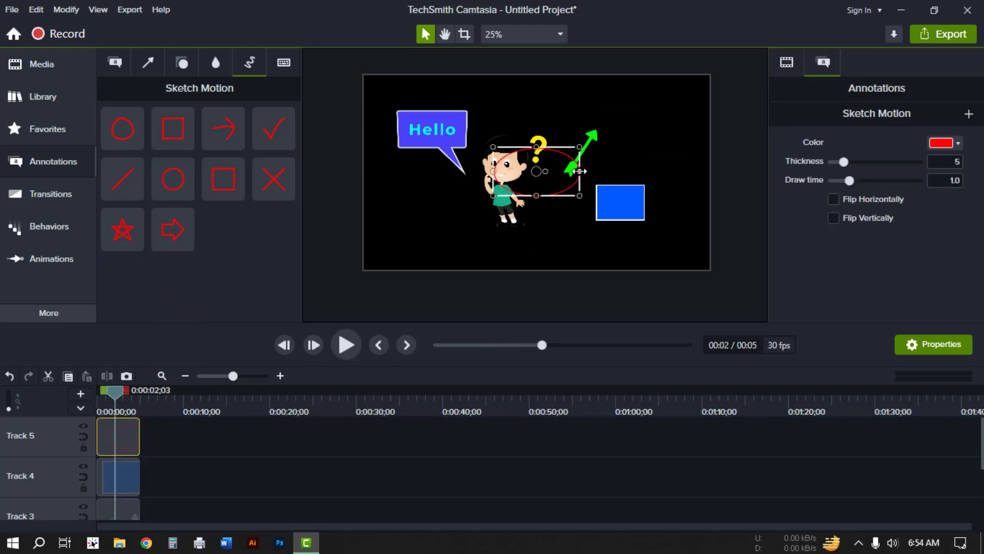
pyautogui.moveTo(579, 171)
pyautogui.mouseDown()
pyautogui.moveTo(535, 171)
pyautogui.moveTo(568, 218)
pyautogui.moveTo(523, 164)
pyautogui.moveTo(527, 174)
pyautogui.mouseUp()
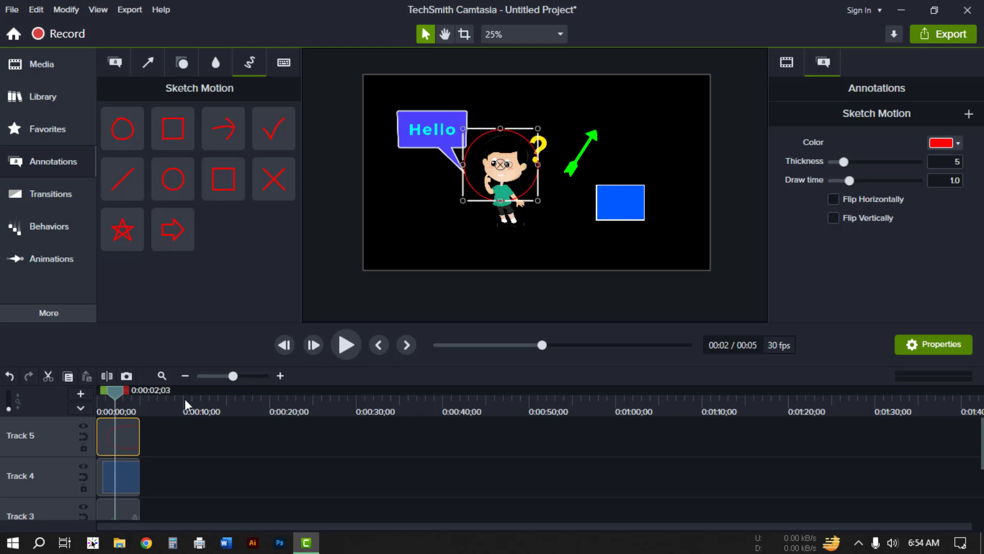
pyautogui.moveTo(116, 393); pyautogui.dragTo(36, 418)
pyautogui.click(350, 336)
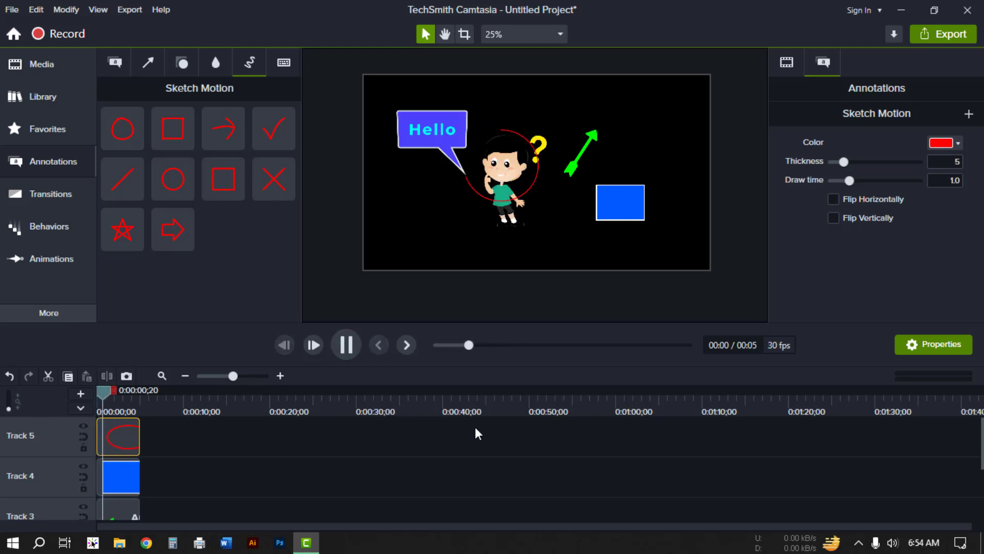
# Step: Delete the circle sketch motion annotation from Track 5
pyautogui.click(124, 436)
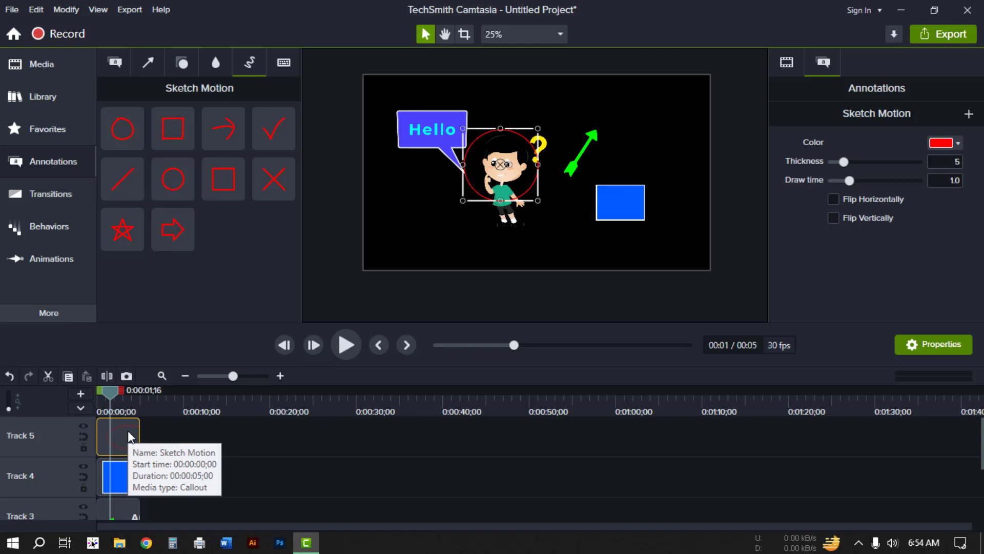
pyautogui.press('Delete')
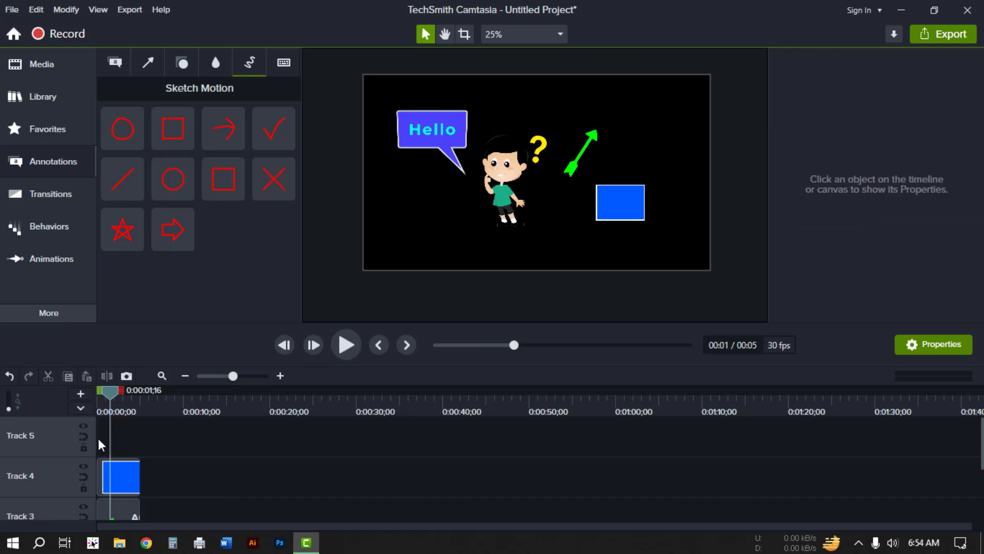
# Step: Add a Traditional keystroke callout to Track 5 and align its clip with the playhead
pyautogui.click(286, 60)
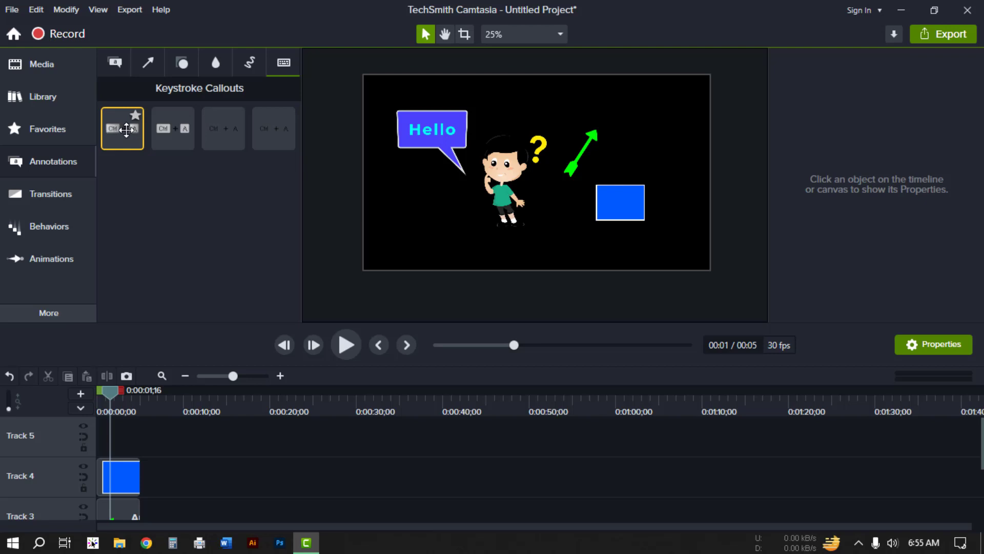
pyautogui.moveTo(126, 135); pyautogui.dragTo(85, 441)
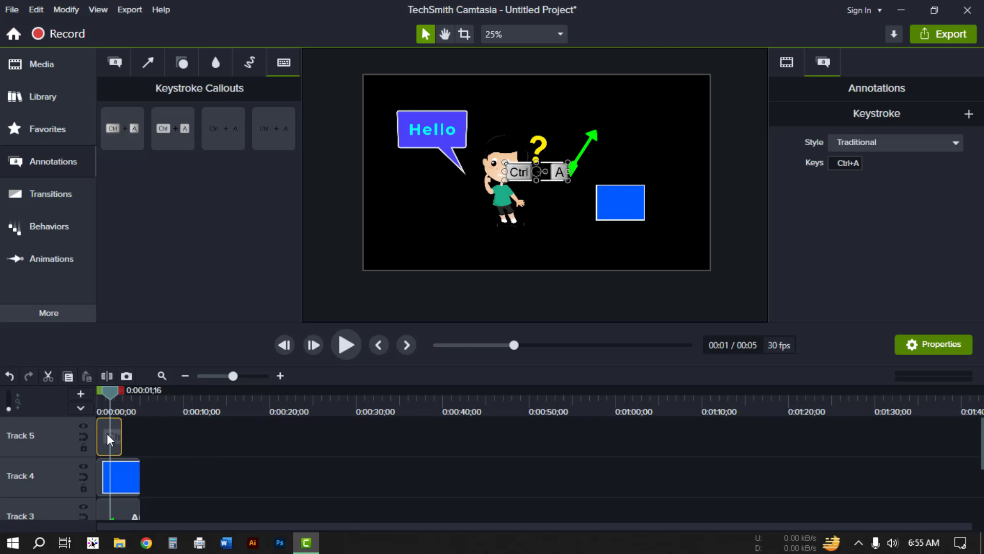
pyautogui.moveTo(106, 432); pyautogui.dragTo(122, 433)
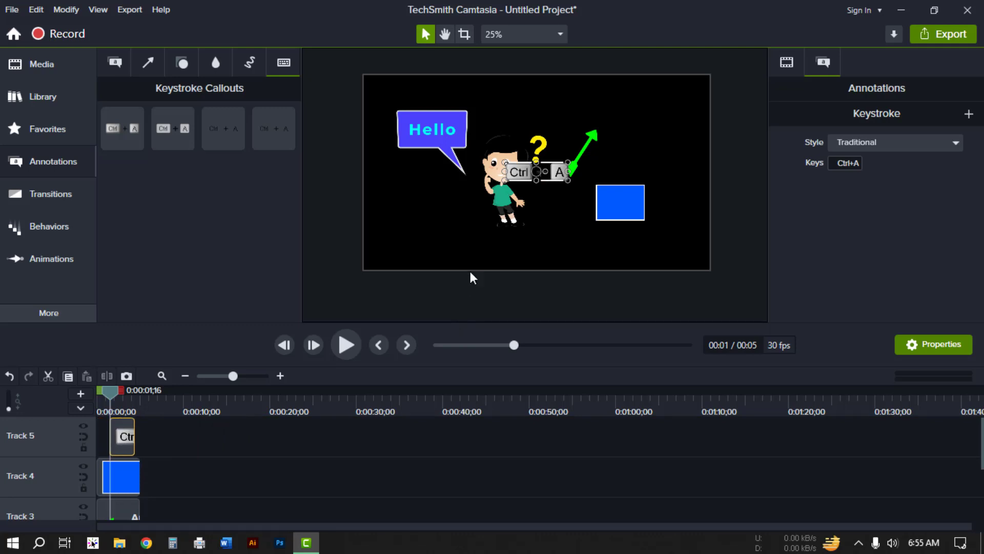
# Step: Move the keystroke callout and the blue rectangle down to the bottom centre of the canvas
pyautogui.moveTo(558, 171); pyautogui.dragTo(559, 246)
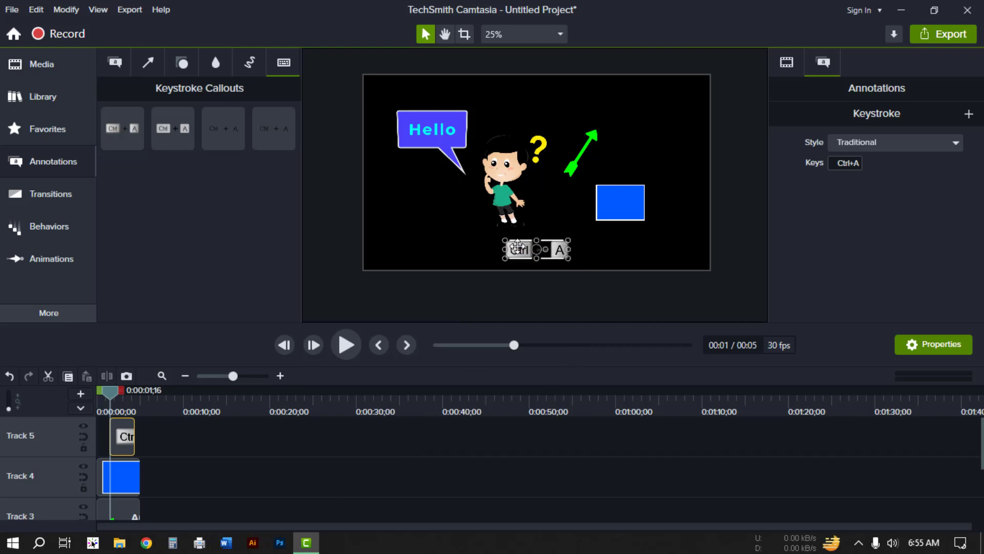
pyautogui.moveTo(624, 200); pyautogui.dragTo(623, 249)
# Step: Set the keystroke callout's keys to Ctrl+Shift+S
pyautogui.click(564, 250)
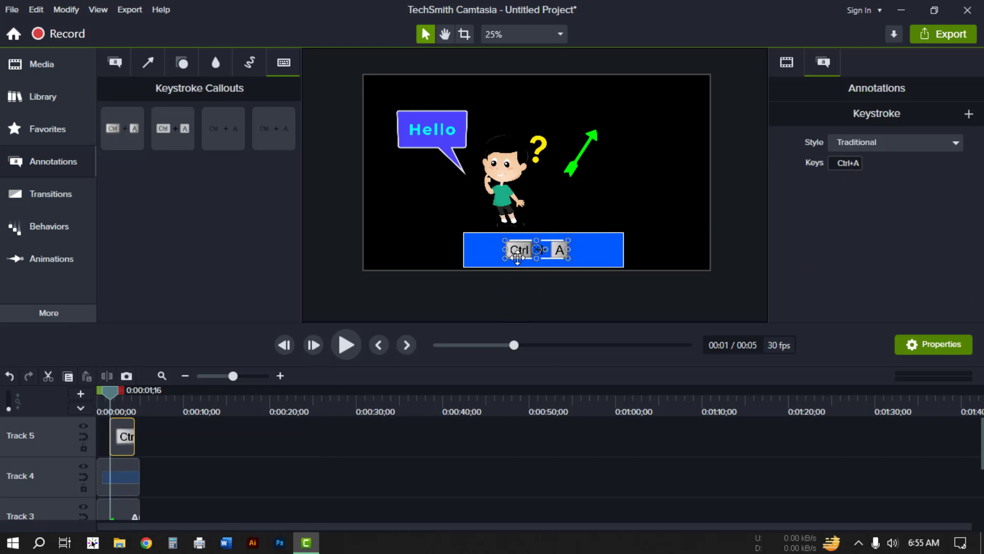
pyautogui.scroll(1, 544, 254)
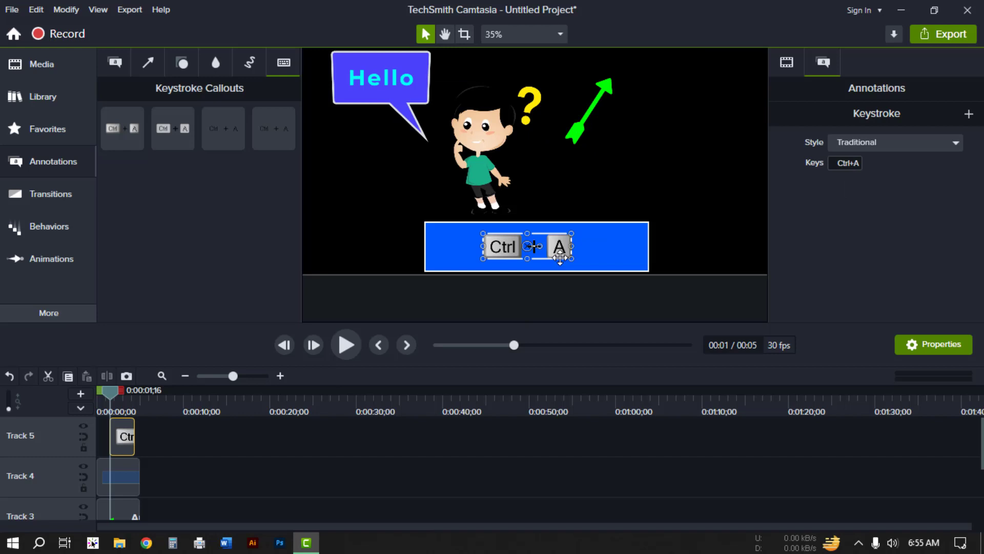
pyautogui.click(850, 162)
pyautogui.hotkey('ctrl', 's')
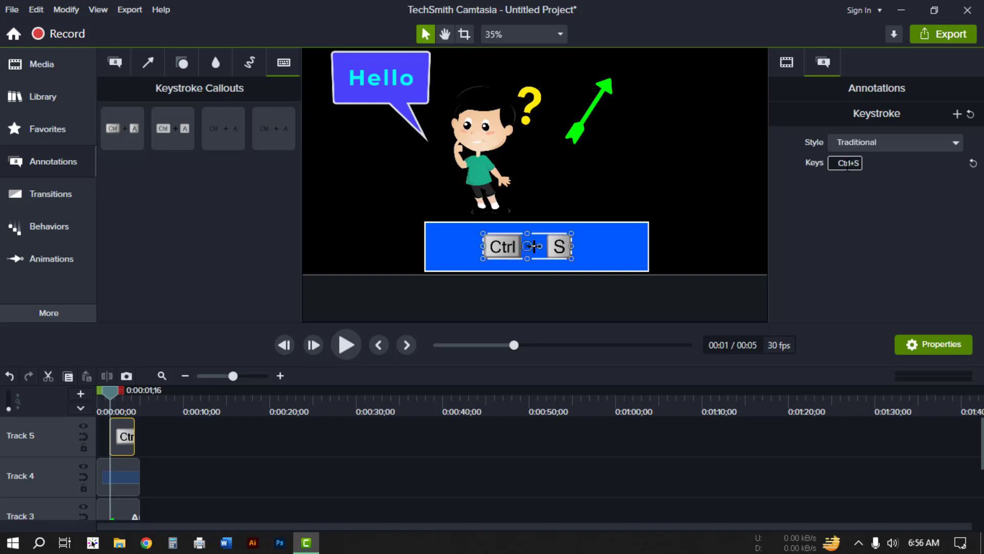
pyautogui.hotkey('ctrl', 'shift', 's')
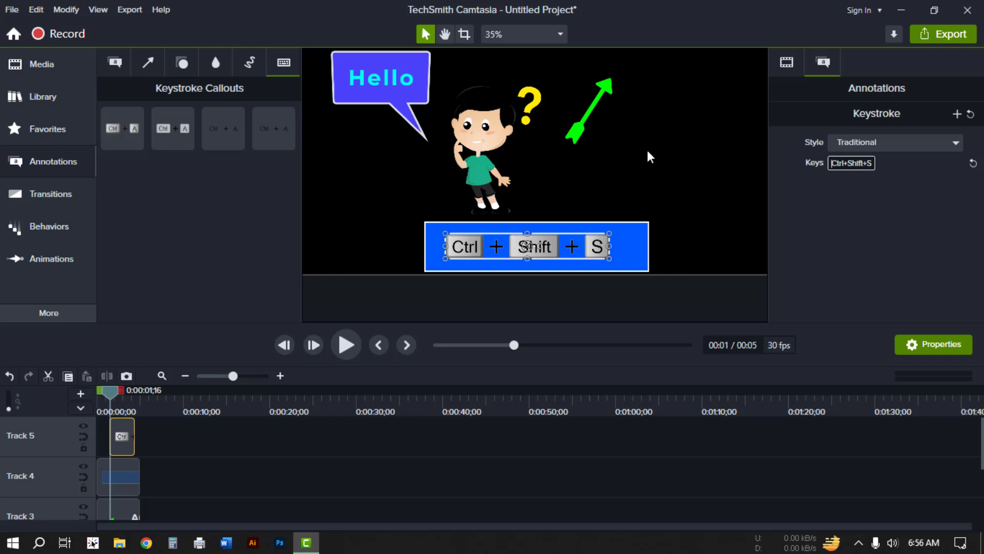
pyautogui.scroll(-3, 619, 154)
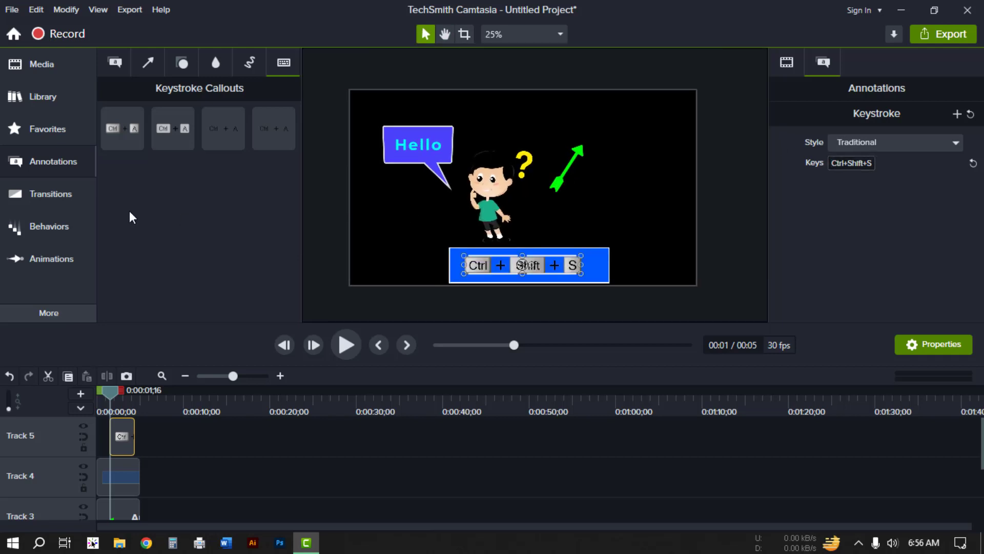
pyautogui.click(117, 62)
pyautogui.scroll(1, 210, 205)
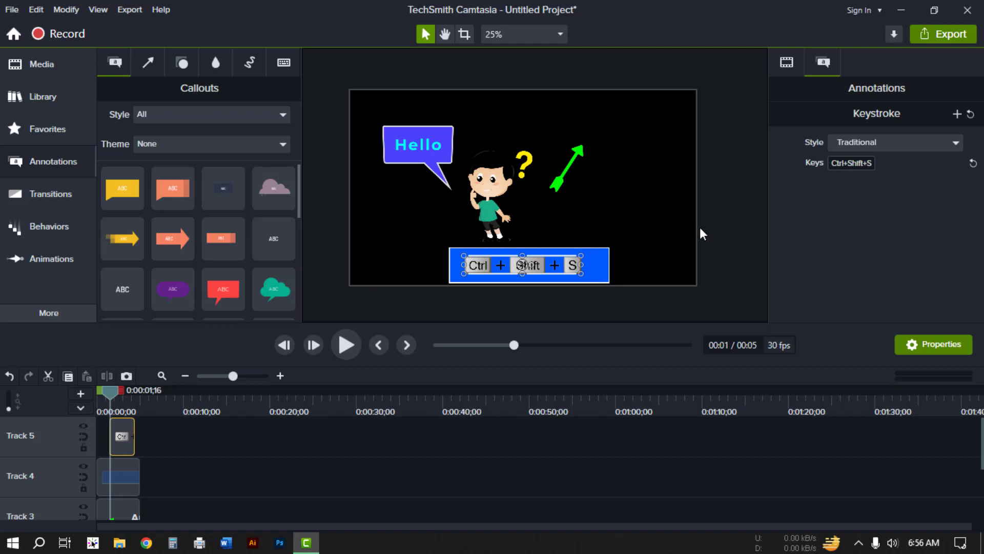
pyautogui.click(682, 469)
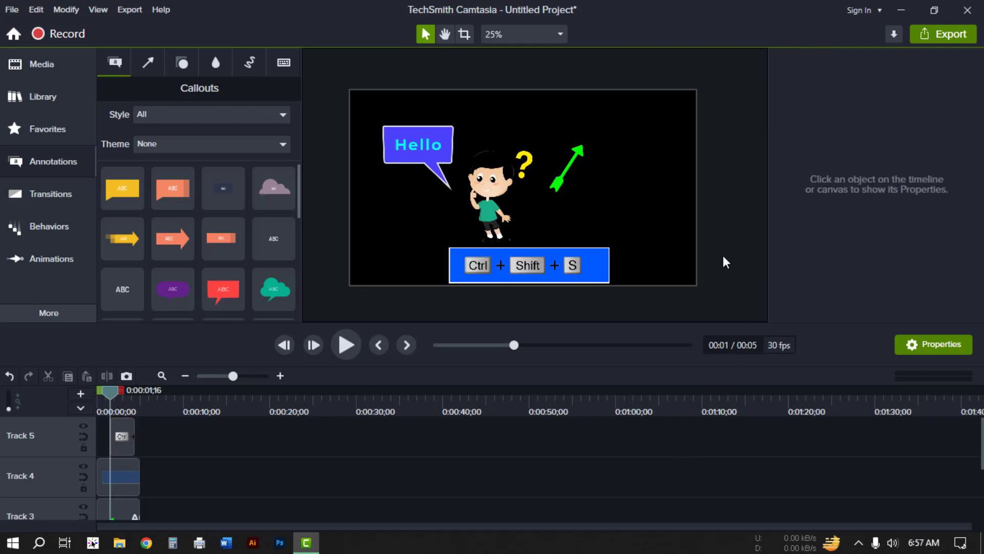
pyautogui.click(901, 7)
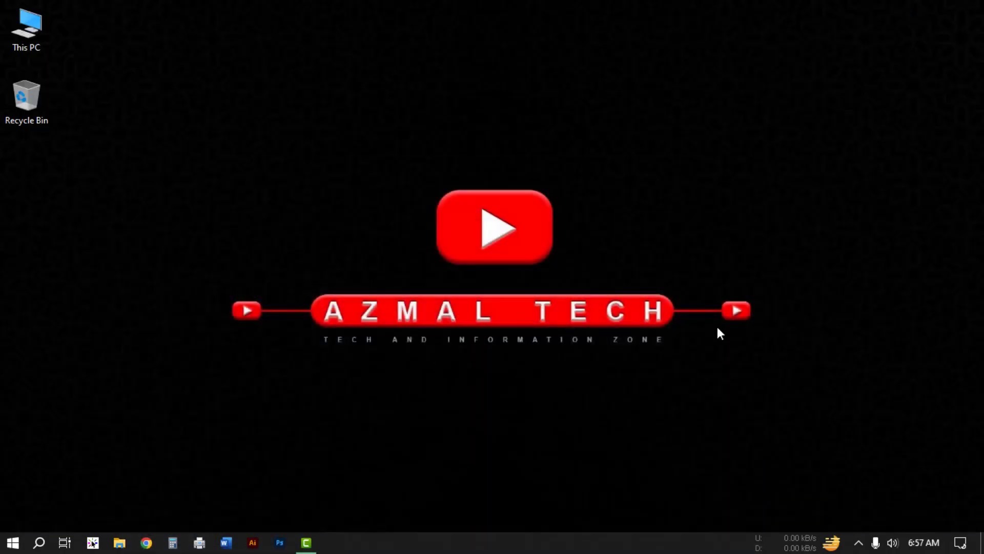